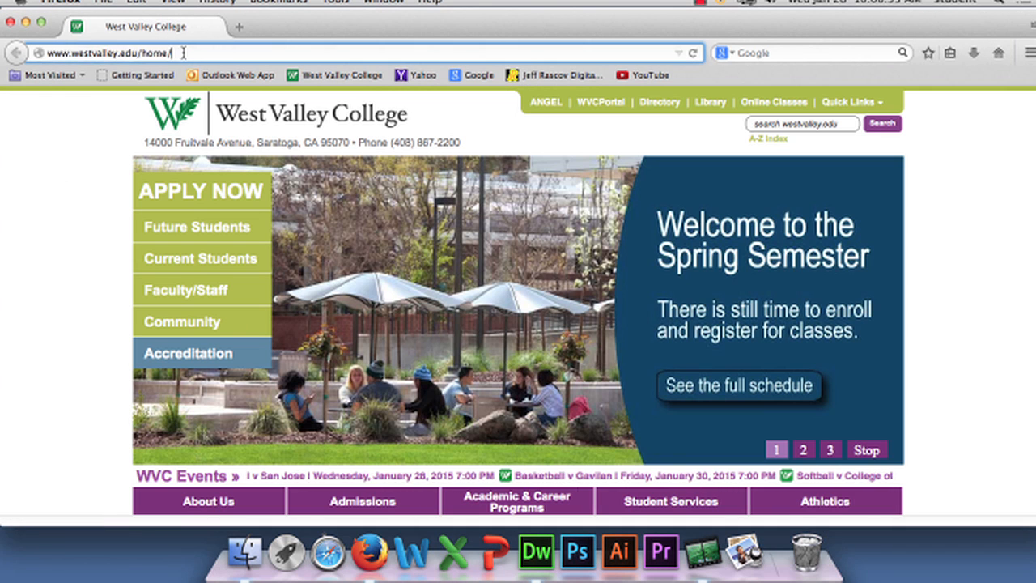
Switch to Firefox and go to google.com
click(183, 53)
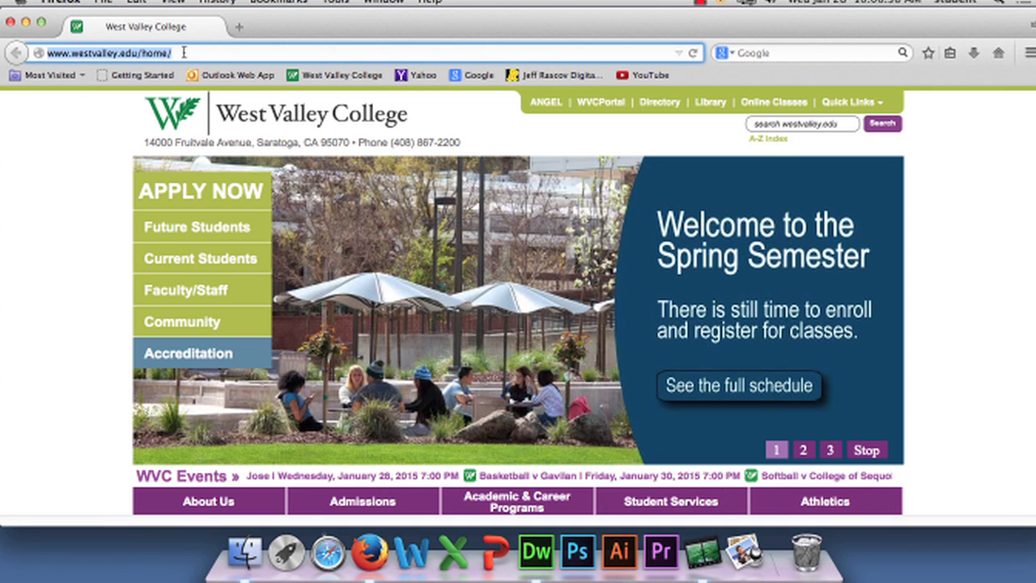
text(google.com)
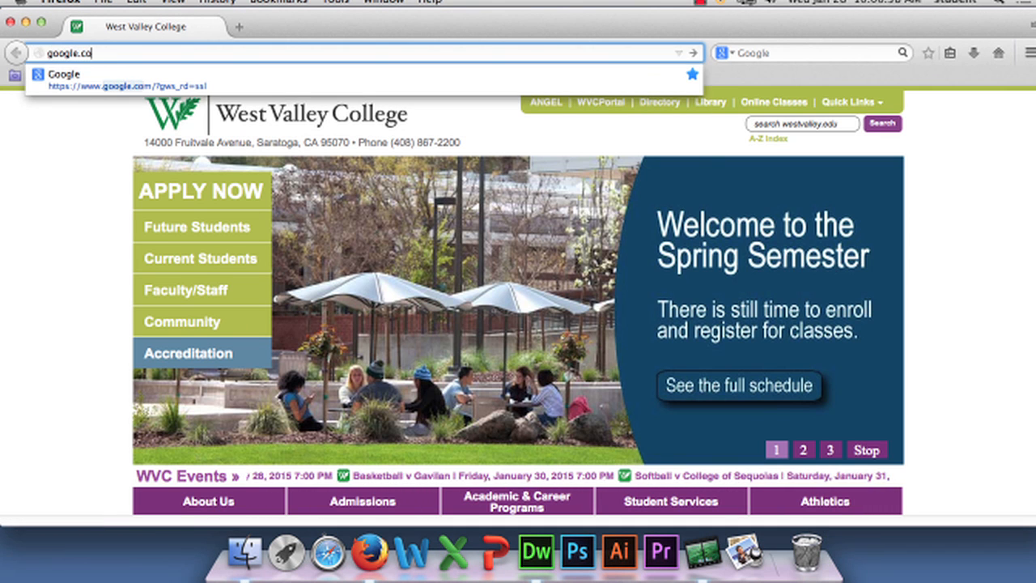
key(Return)
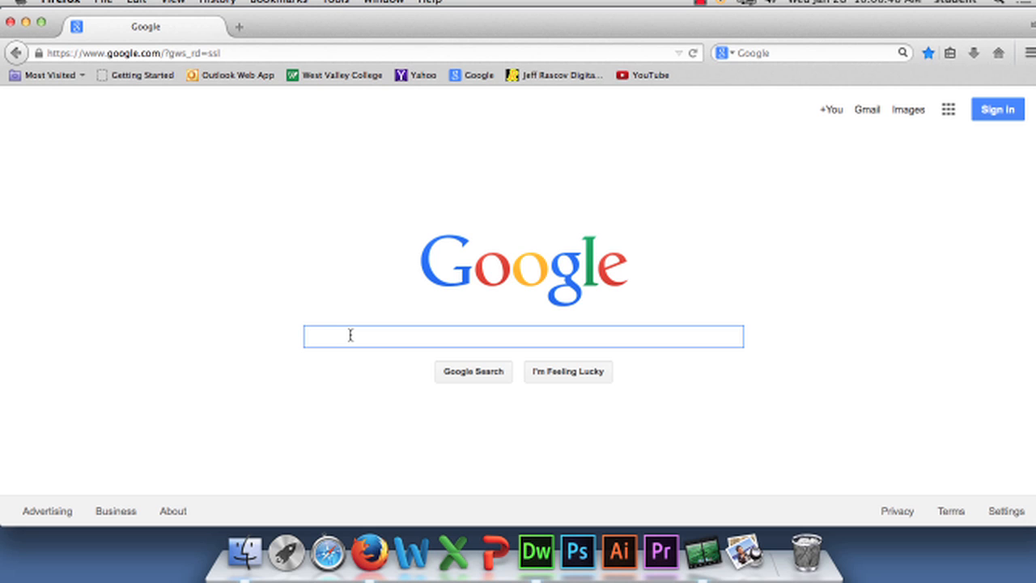
Search Google for "zircon stud finder", look through the results and return to the Dreamweaver page
text(zirc)
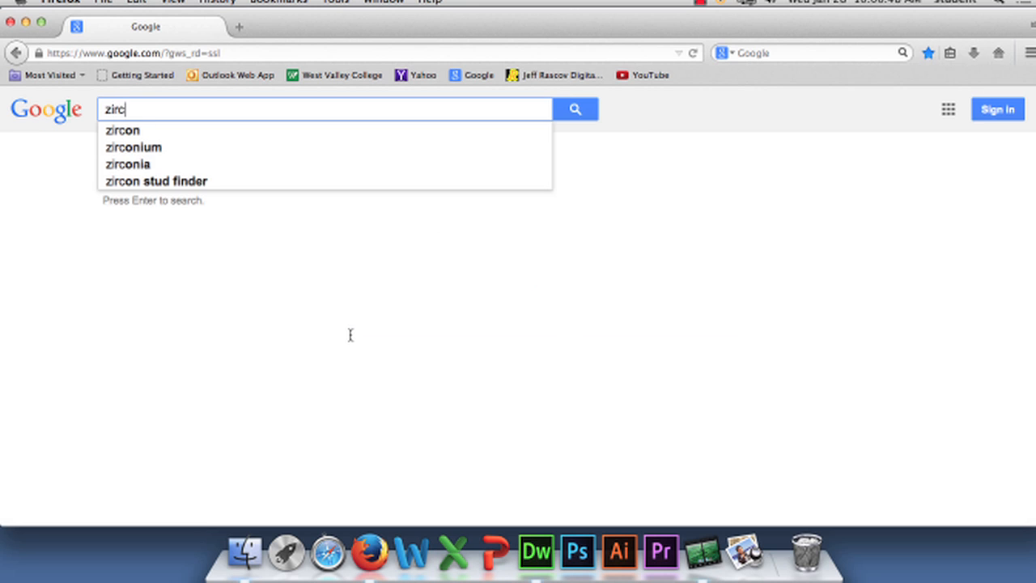
text(on stud finder)
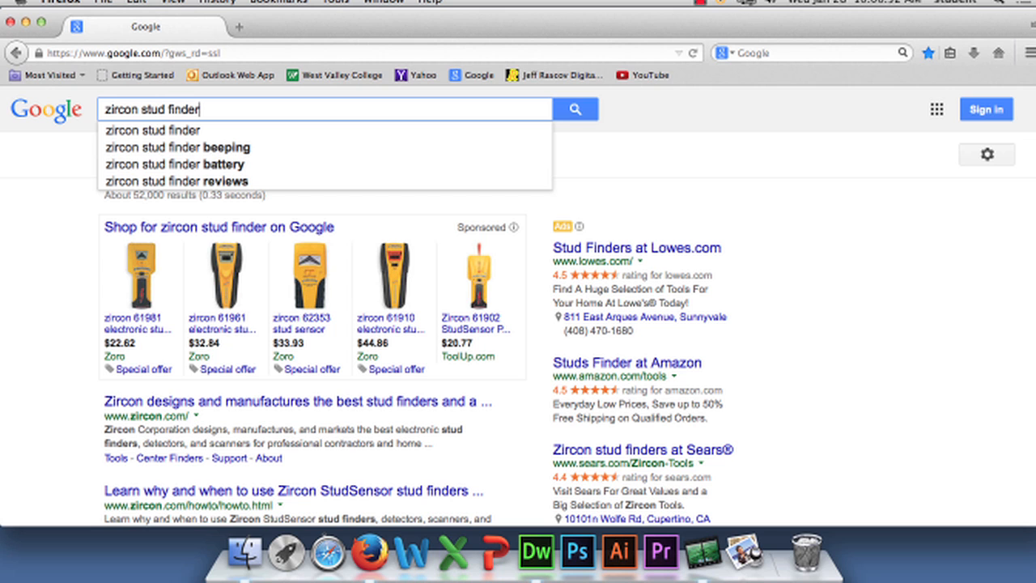
click(583, 110)
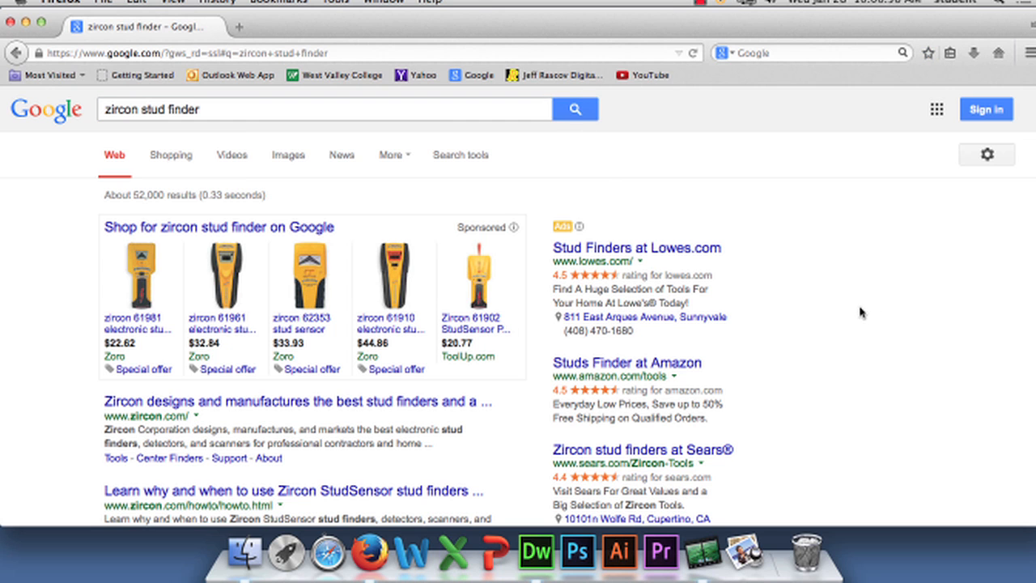
scroll(860, 312, down, 3)
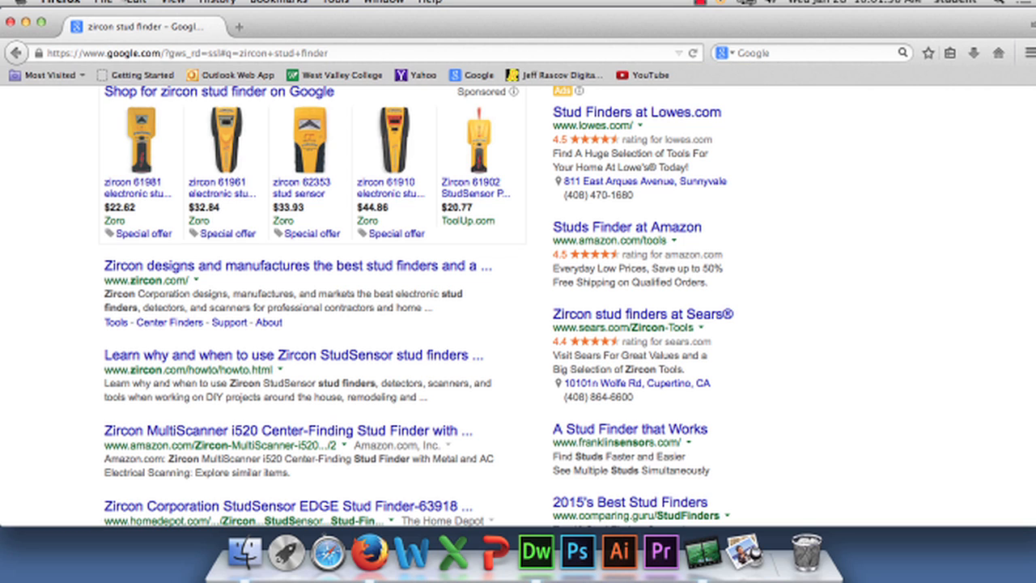
click(62, 2)
click(89, 95)
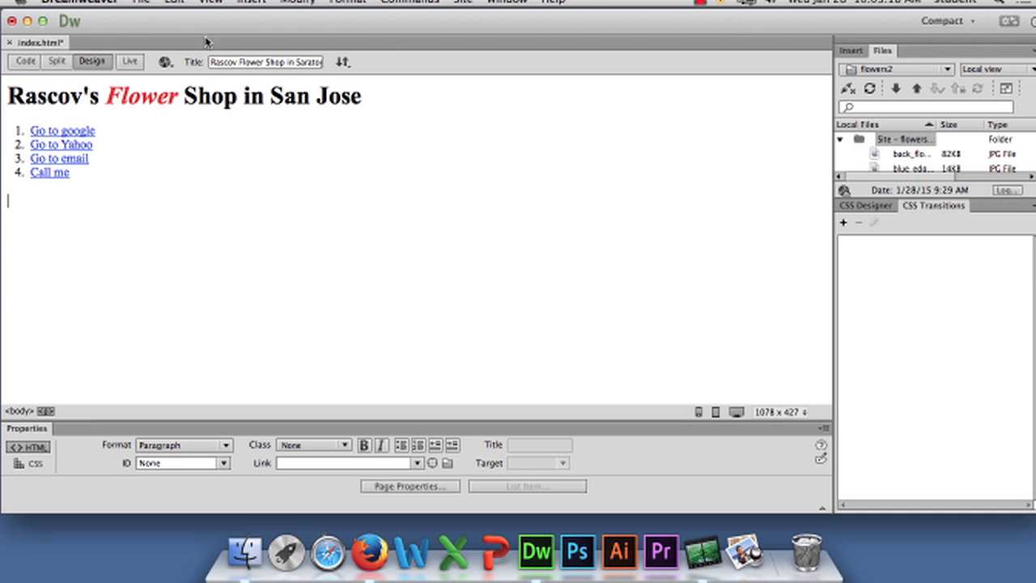
Insert a Description tag in the page head reading "Rascov flower shop in San jose is the best" followed by filler text
click(251, 1)
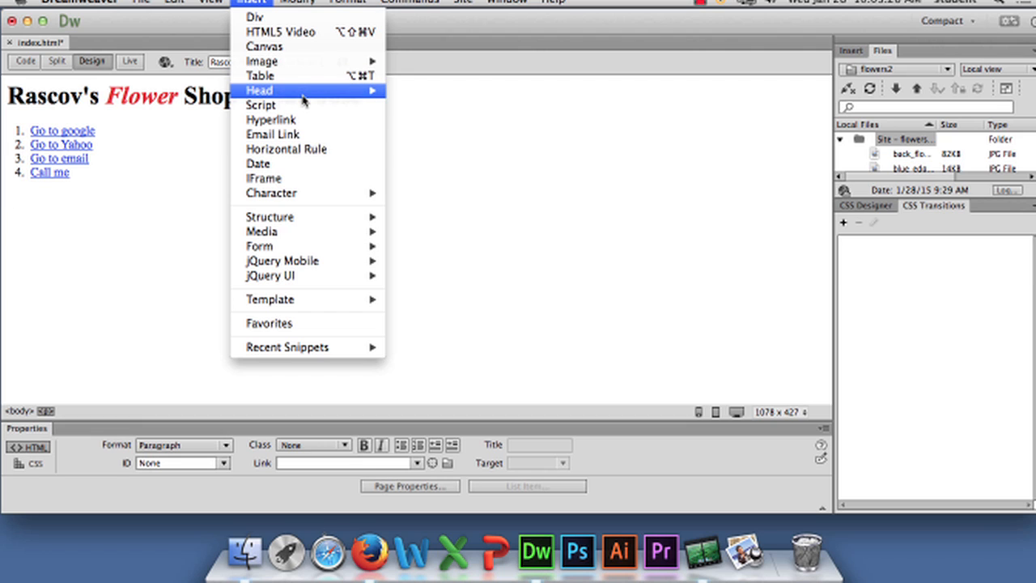
mouse_move(304, 92)
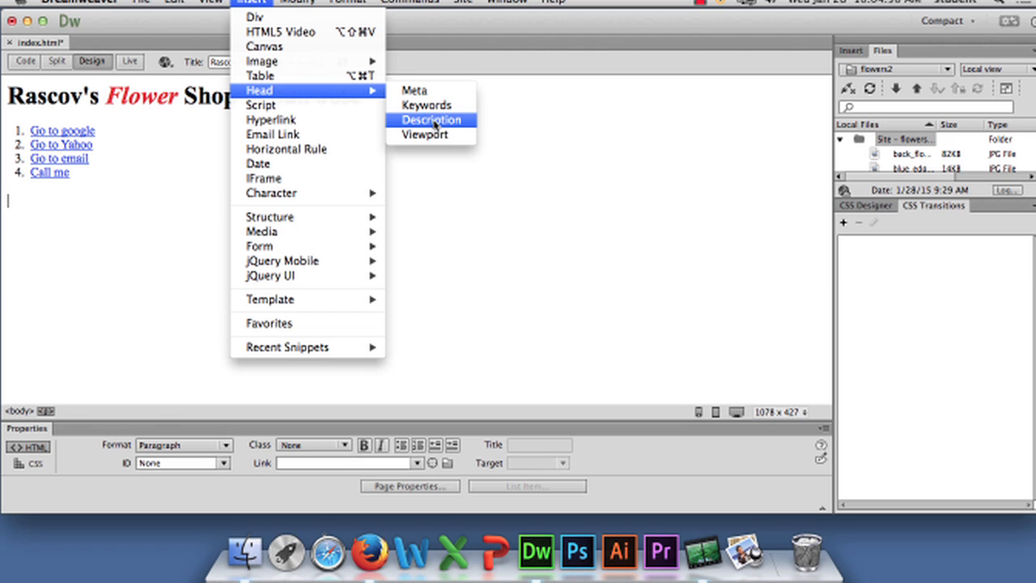
click(435, 121)
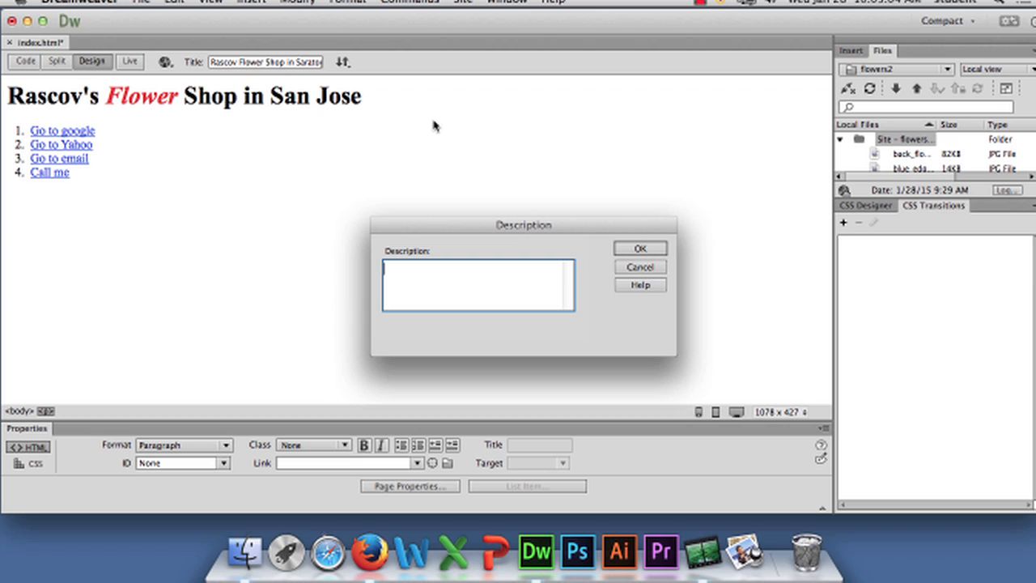
text(Rascov flower sh)
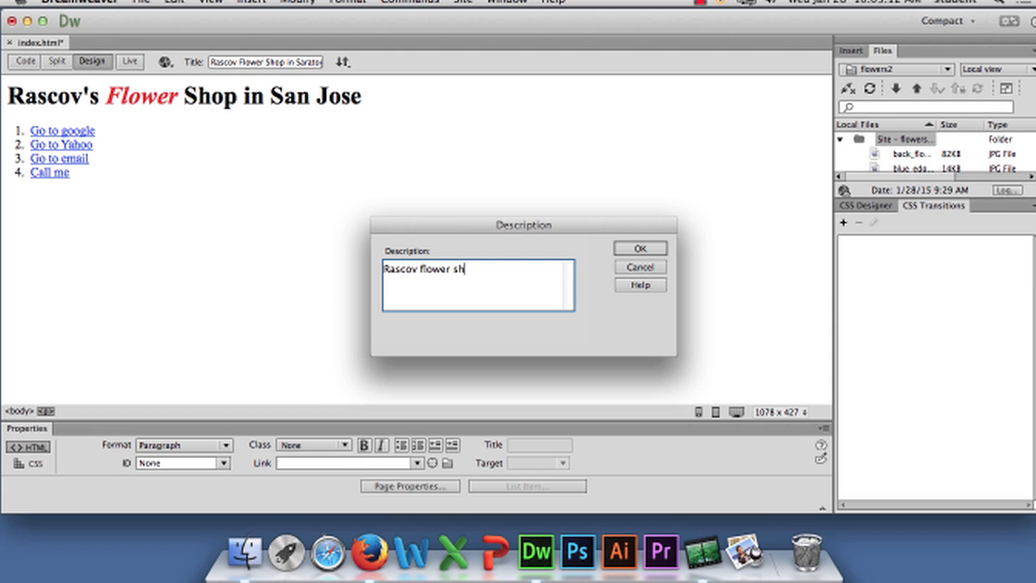
text(op in San jose is the be)
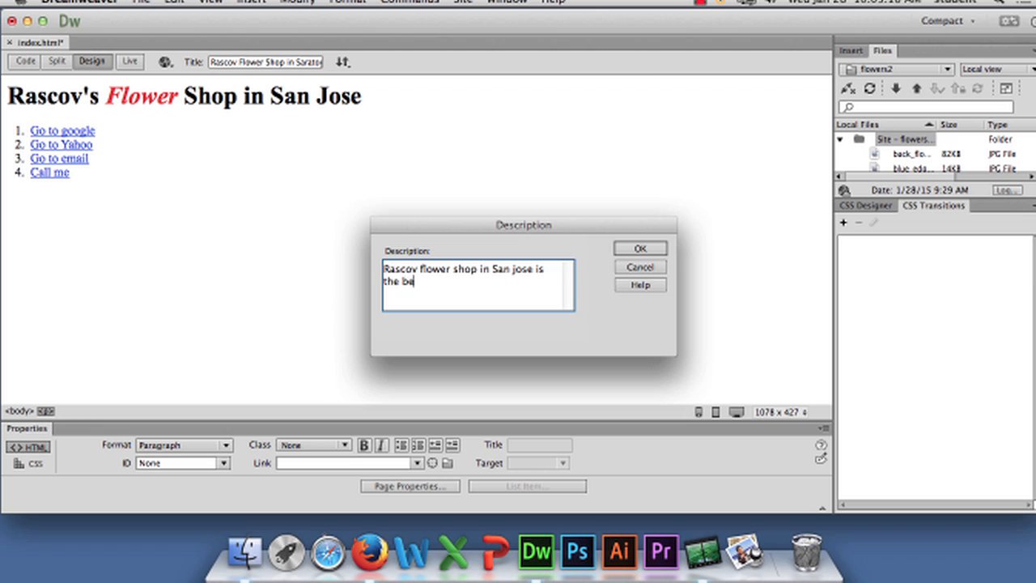
text(st floobdibgeib ieb ie biubfeh floewhofhewf hoewh fowh foi)
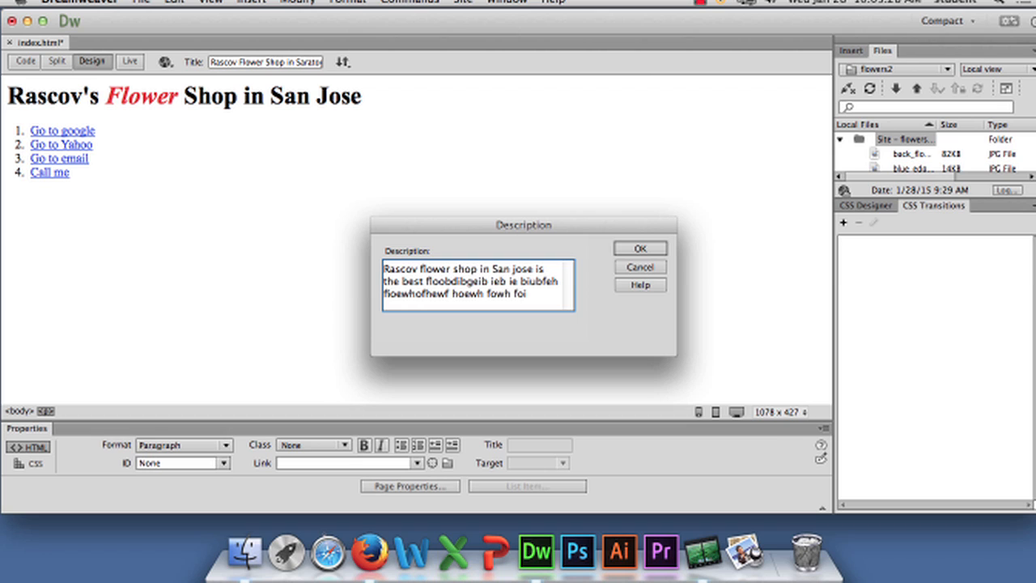
click(640, 249)
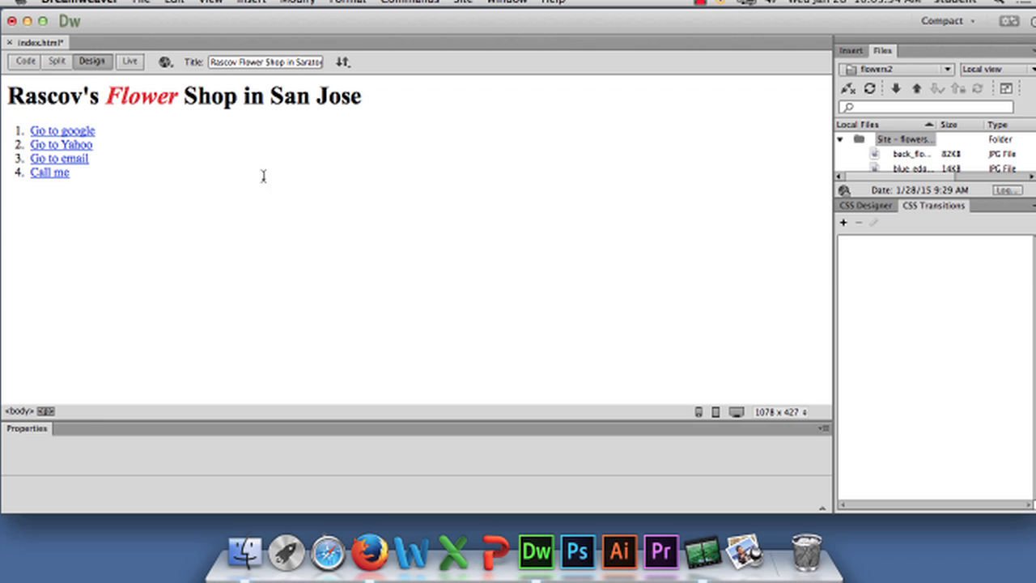
Capture a screenshot of the selected area showing the expanded Insert commands with Description highlighted under Head
click(251, 2)
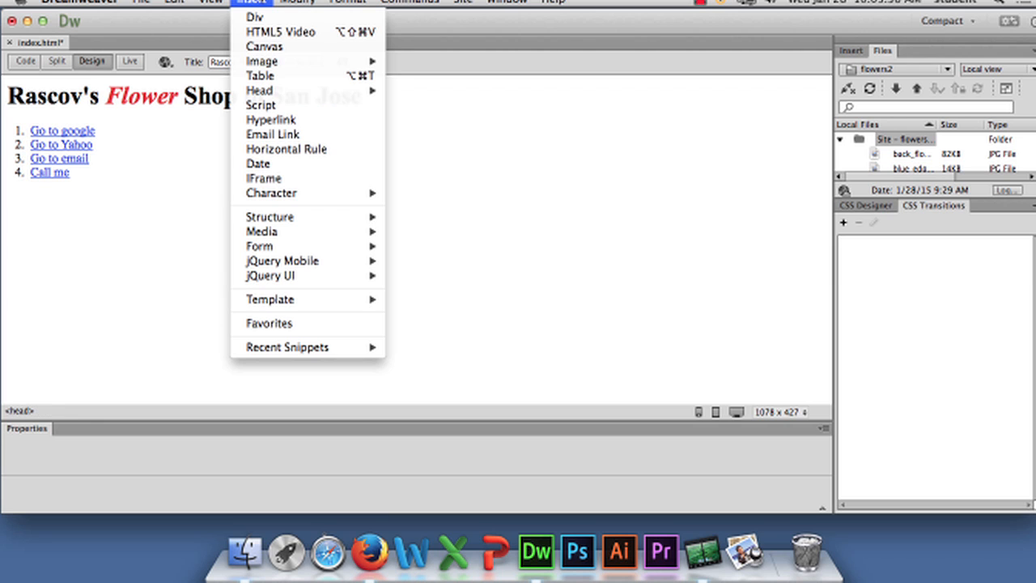
mouse_move(340, 90)
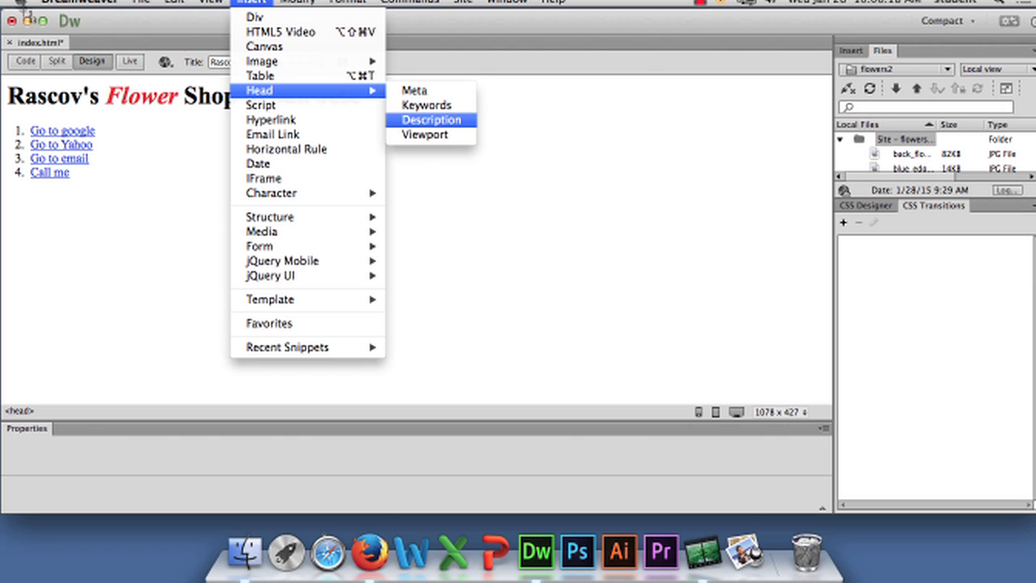
drag(166, 1, 481, 269)
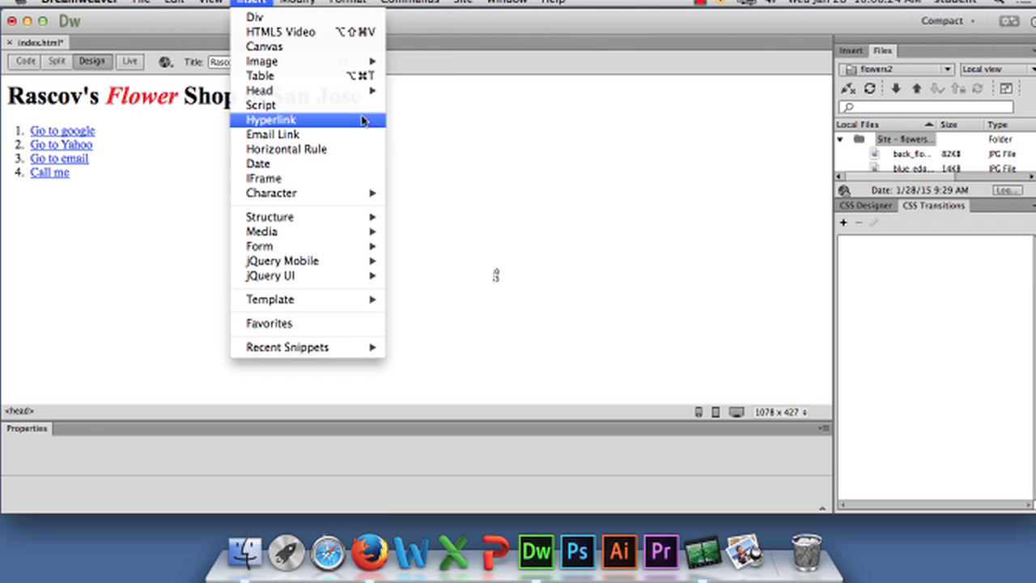
click(140, 187)
Hide Dreamweaver and view the partial screenshot, 10.06.13 AM, from the desktop, closing Preview when done
click(80, 2)
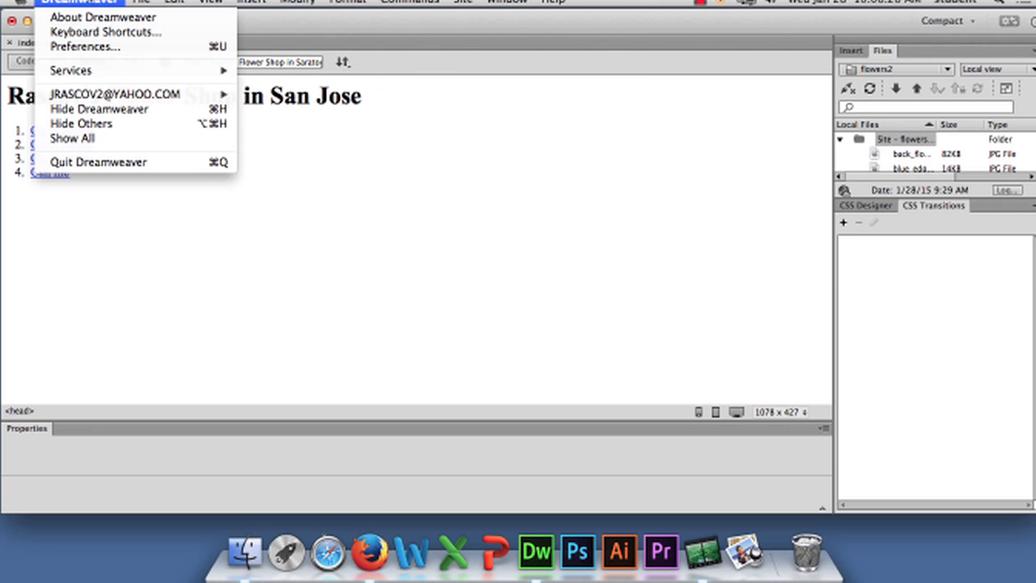
click(122, 108)
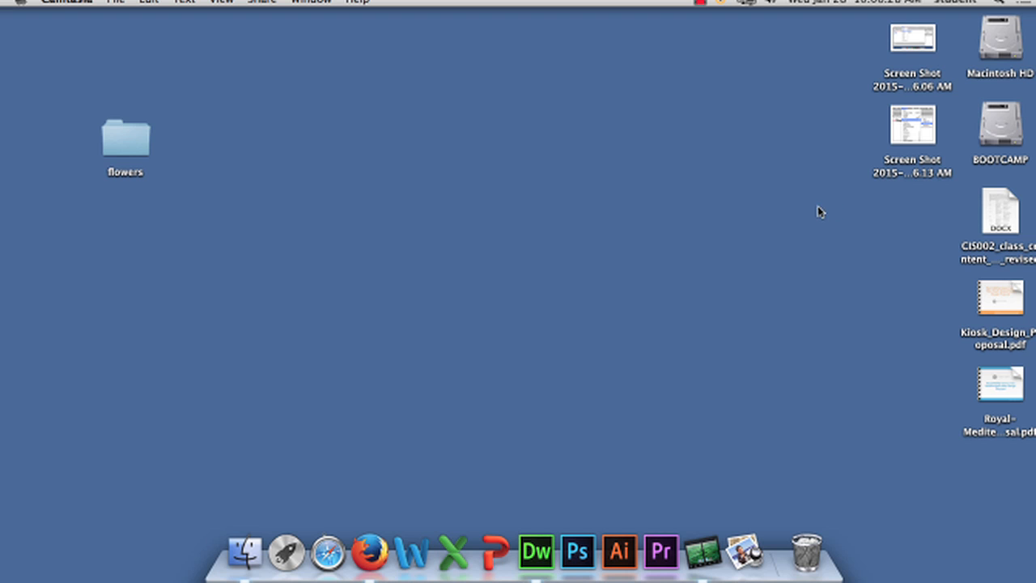
double_click(914, 127)
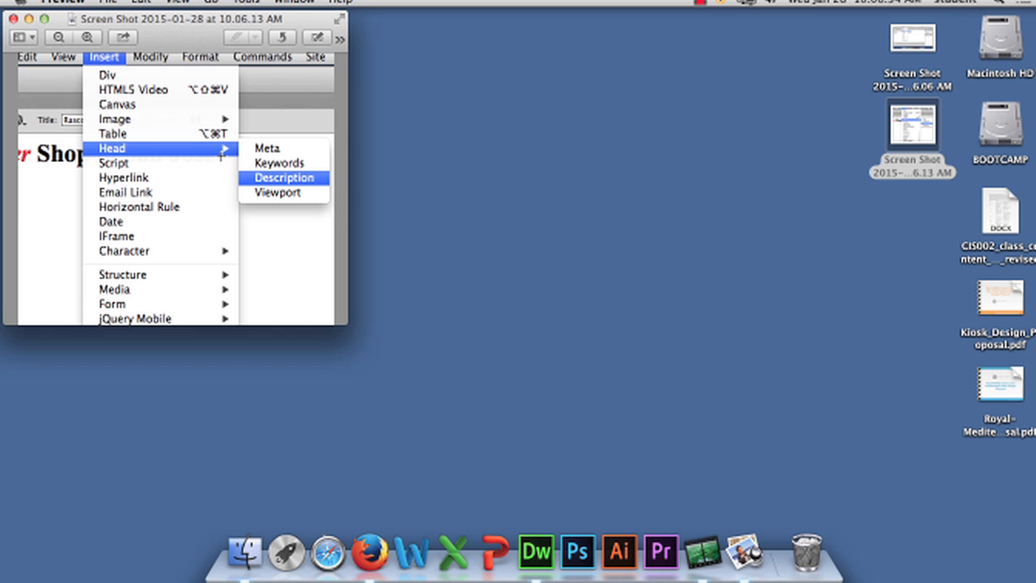
click(43, 4)
click(82, 141)
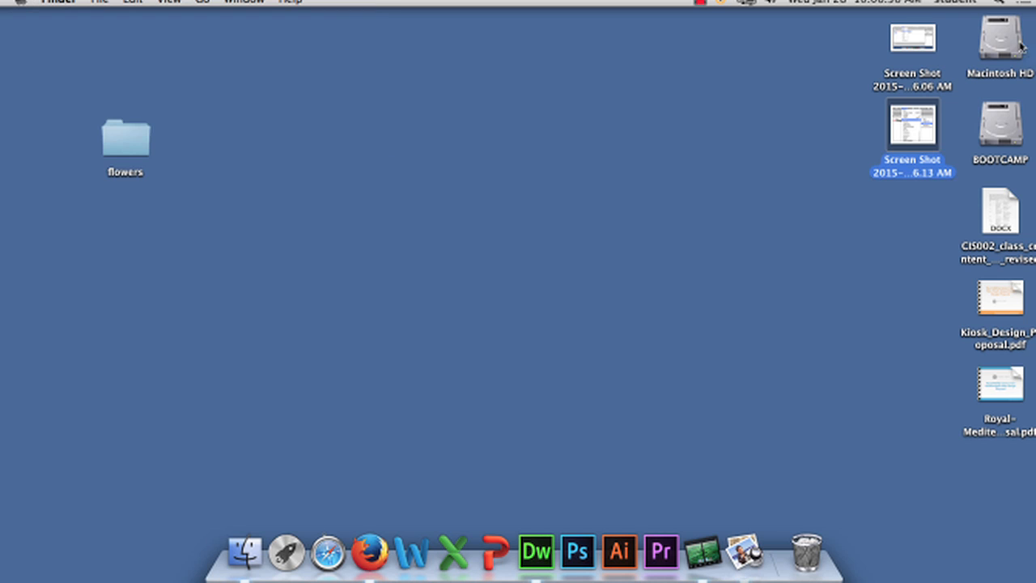
View the full-screen screenshot, 10.06.06 AM, from the desktop and quit Preview
click(931, 42)
double_click(931, 43)
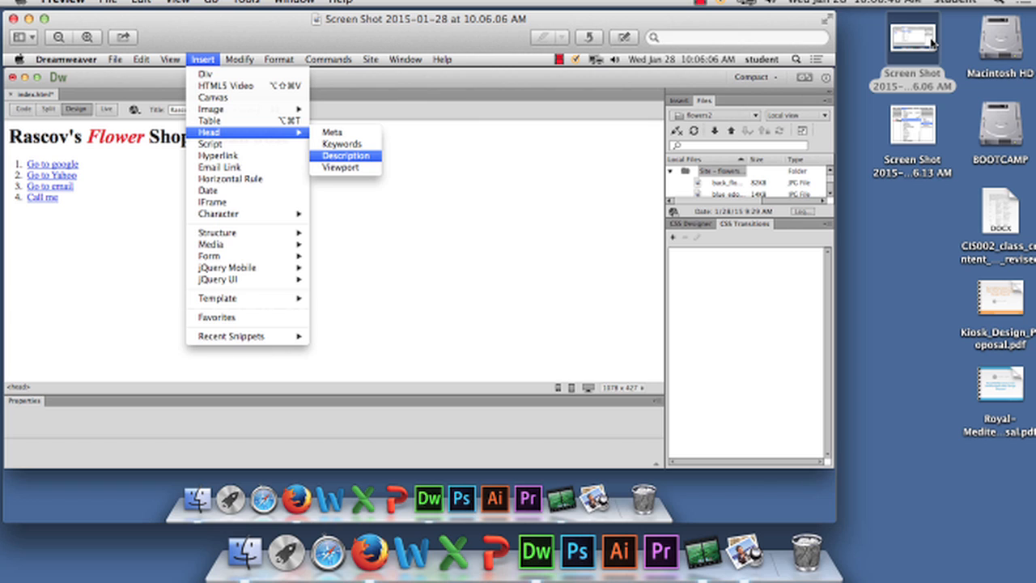
click(61, 3)
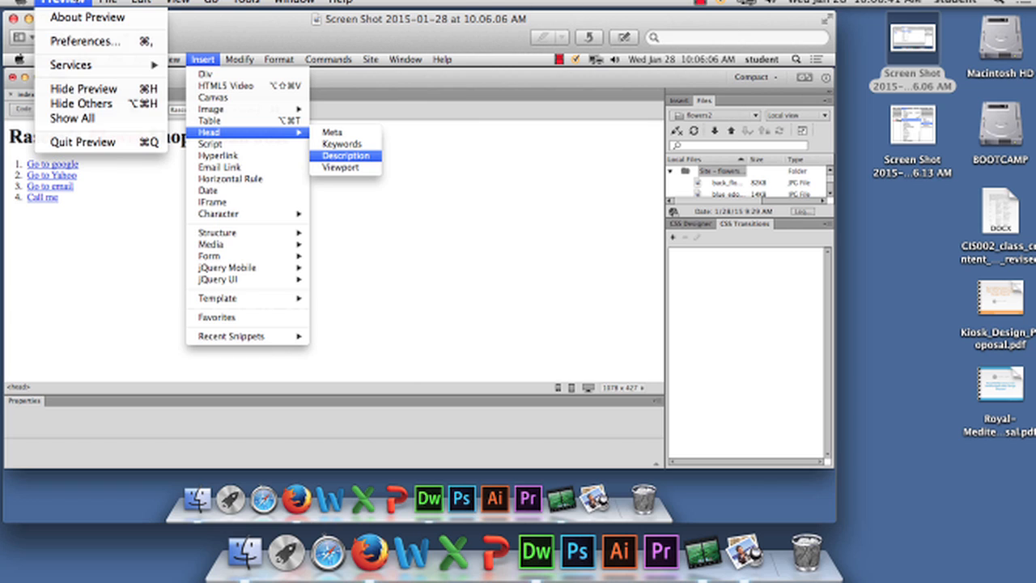
click(85, 142)
click(860, 374)
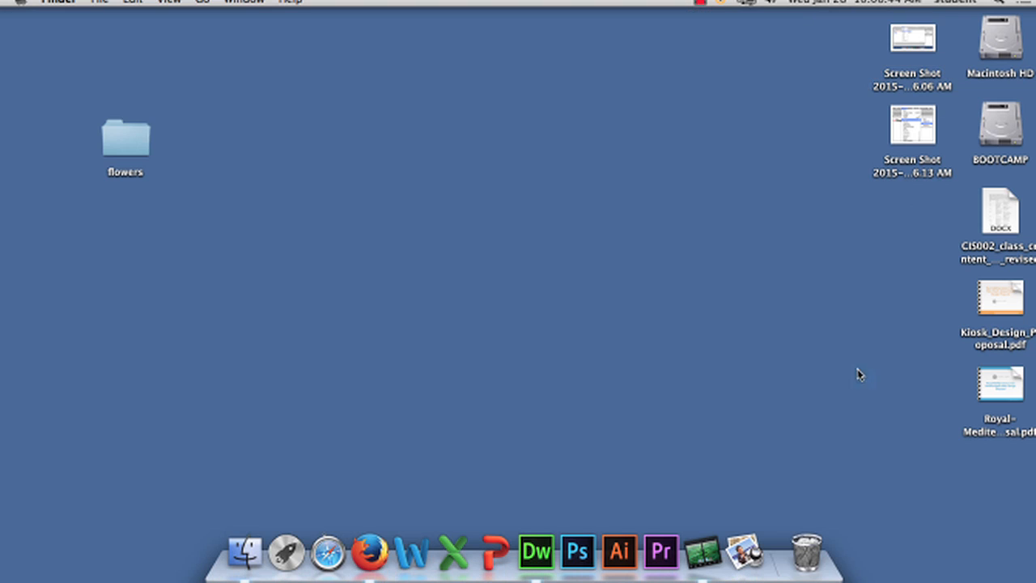
Launch Microsoft Word from the Microsoft Office 2011 folder on Macintosh HD
double_click(1022, 40)
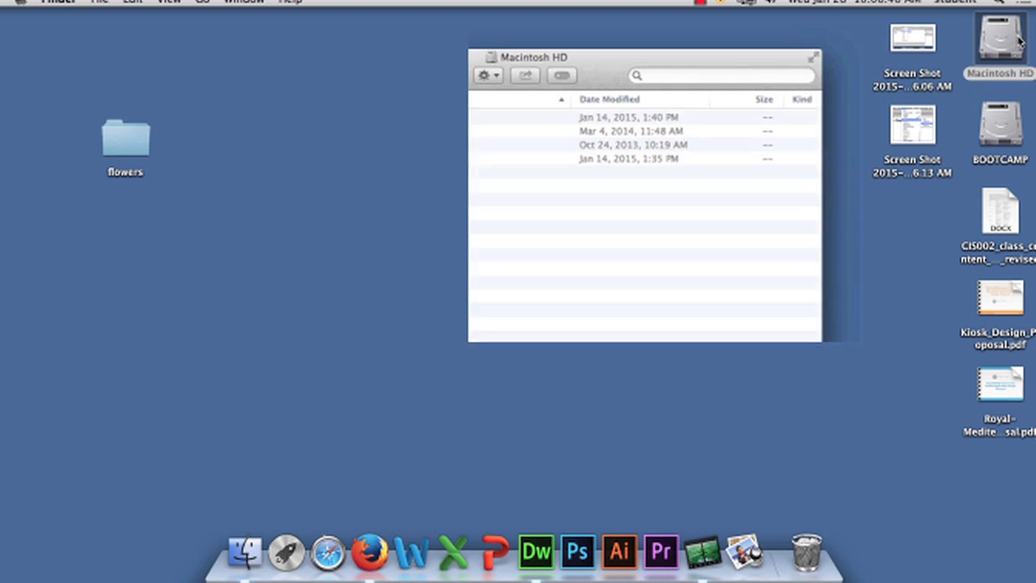
scroll(418, 300, down, 1)
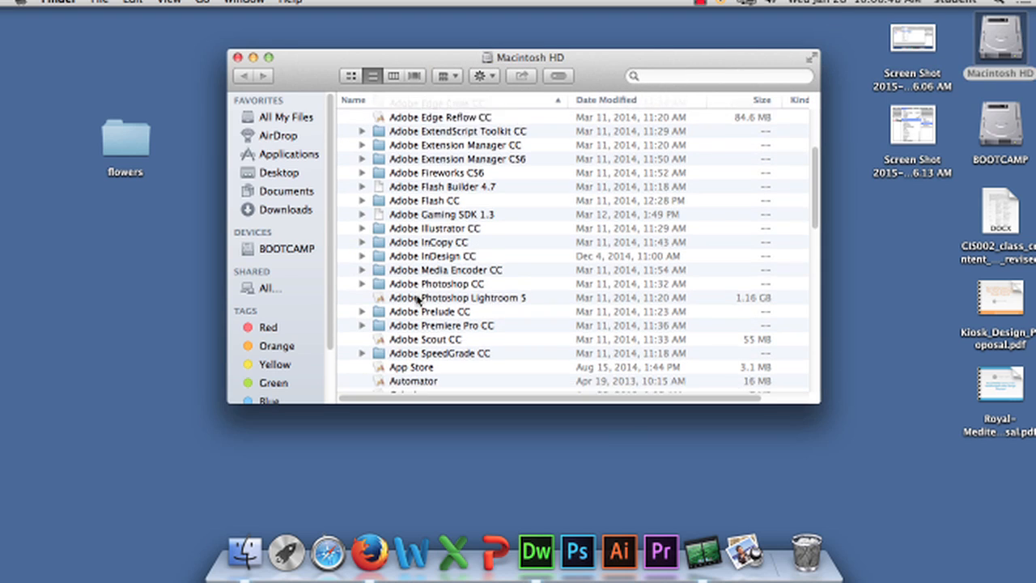
scroll(419, 300, down, 5)
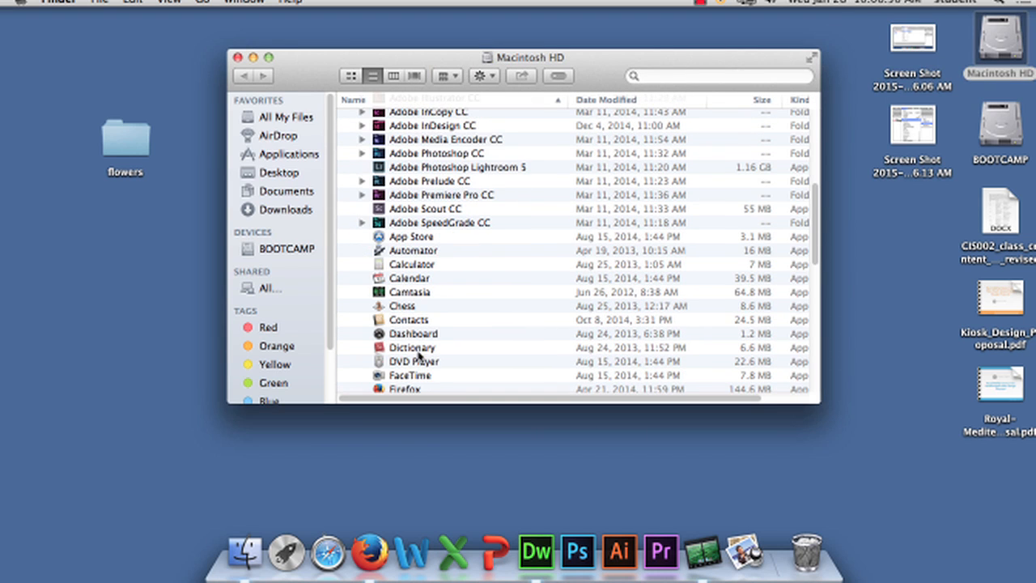
scroll(418, 352, up, 8)
scroll(419, 353, down, 15)
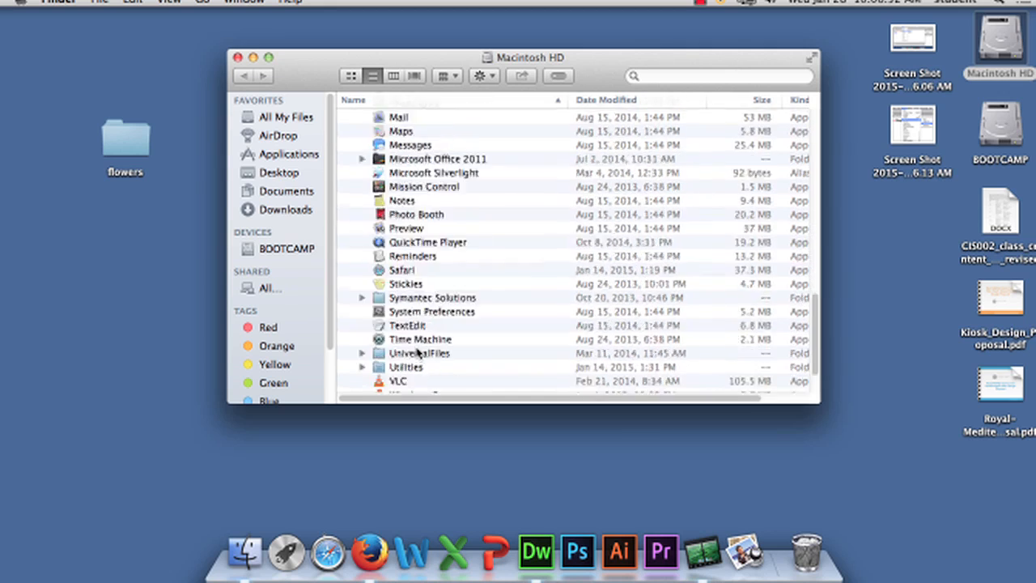
scroll(418, 353, down, 1)
scroll(402, 259, up, 2)
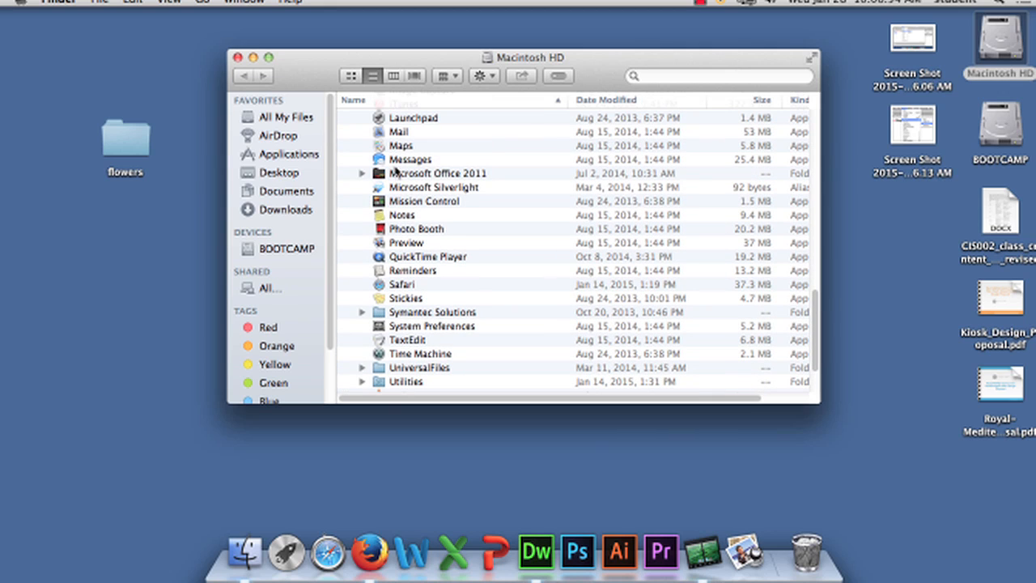
click(362, 174)
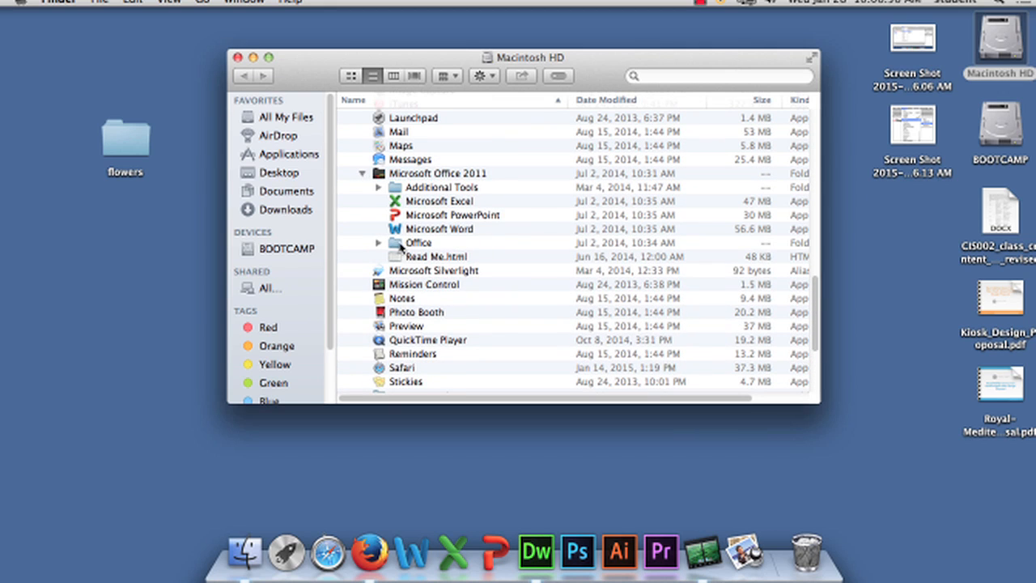
double_click(396, 230)
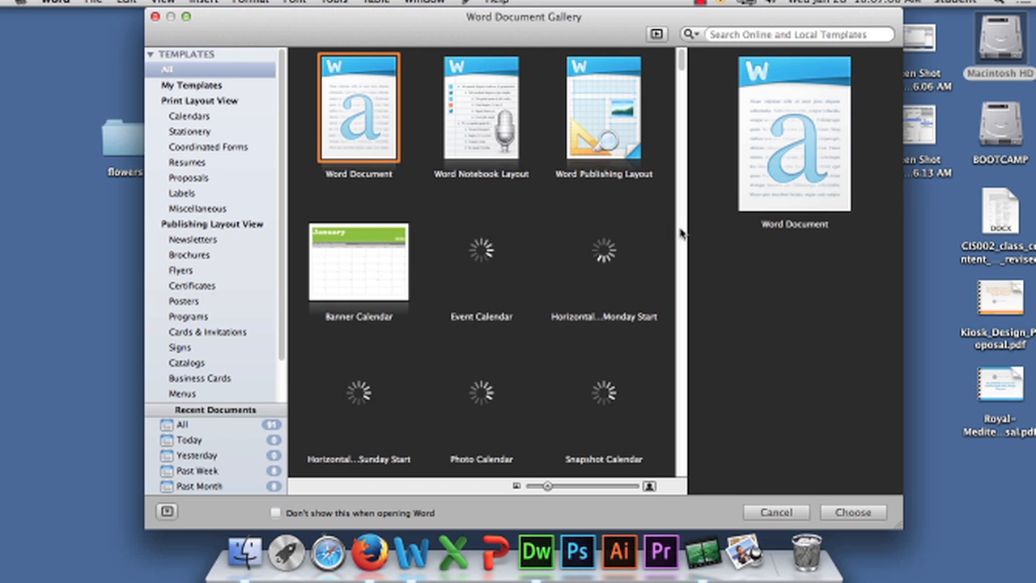
Create a blank Word document and insert the partial screenshot, 10.06.13 AM, from the desktop
double_click(366, 128)
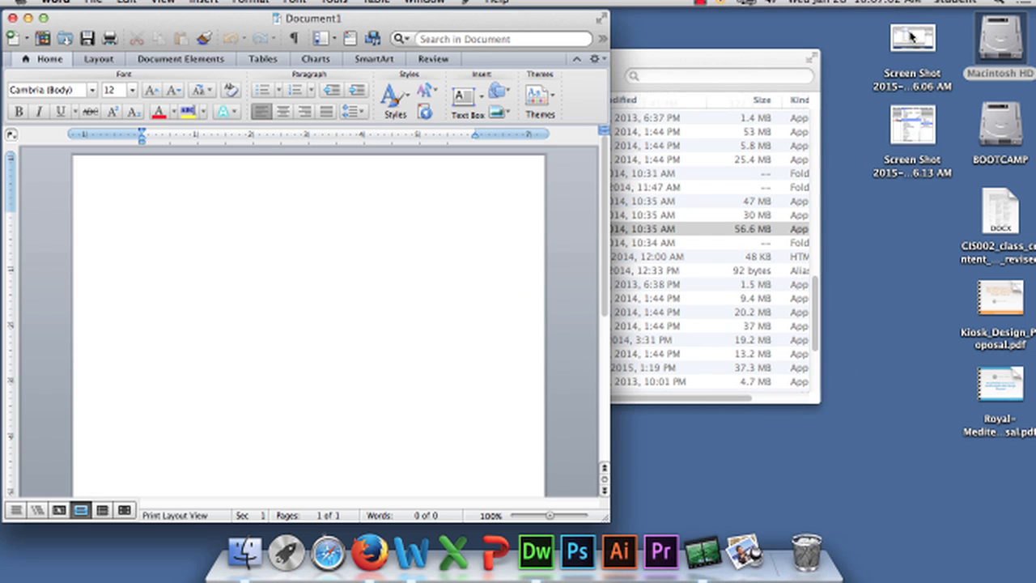
drag(925, 120, 271, 250)
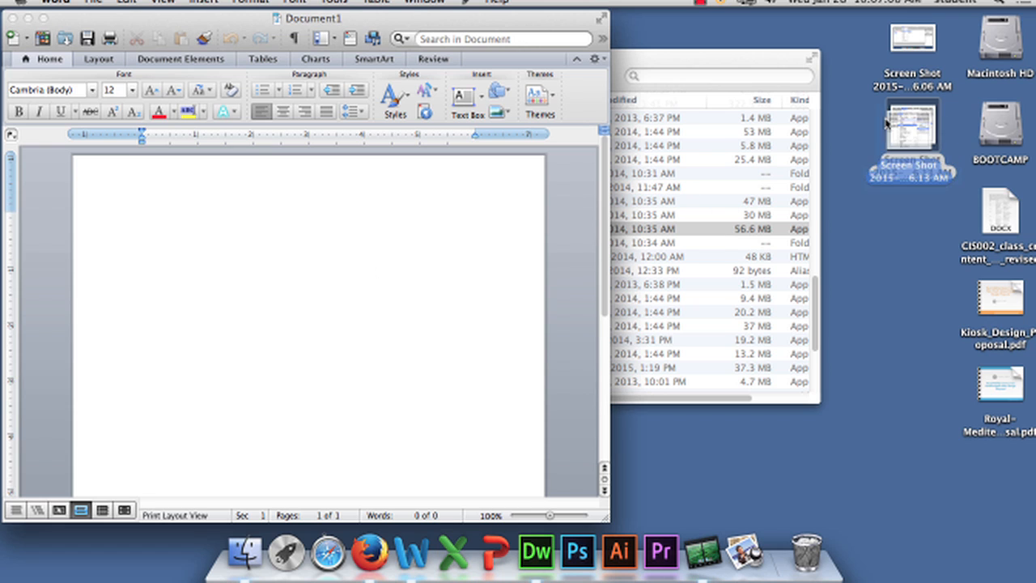
drag(887, 121, 209, 252)
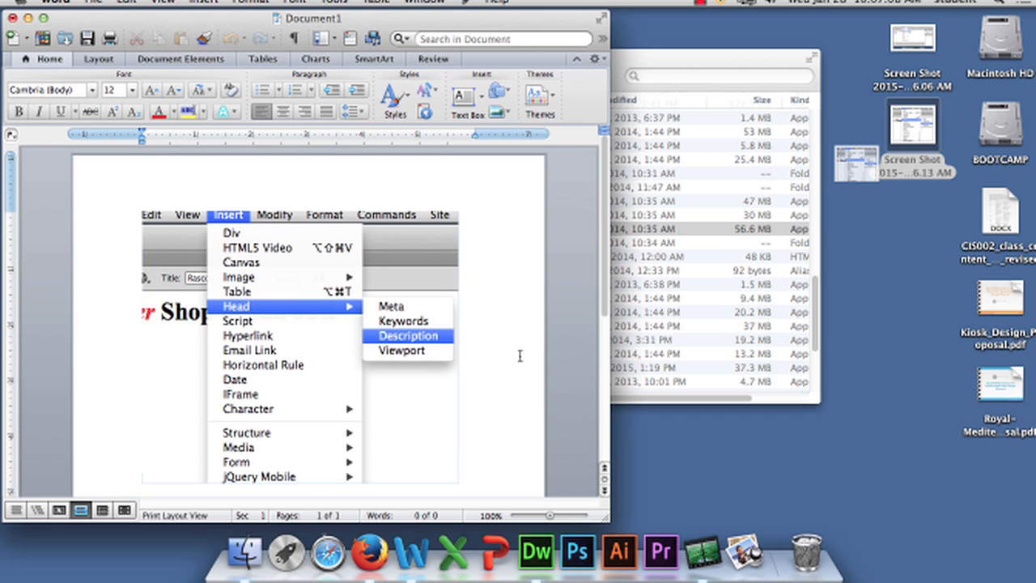
Add the caption "This is how to put the description tag into dreamweaver." below the inserted screenshot
scroll(518, 356, down, 3)
scroll(483, 321, up, 1)
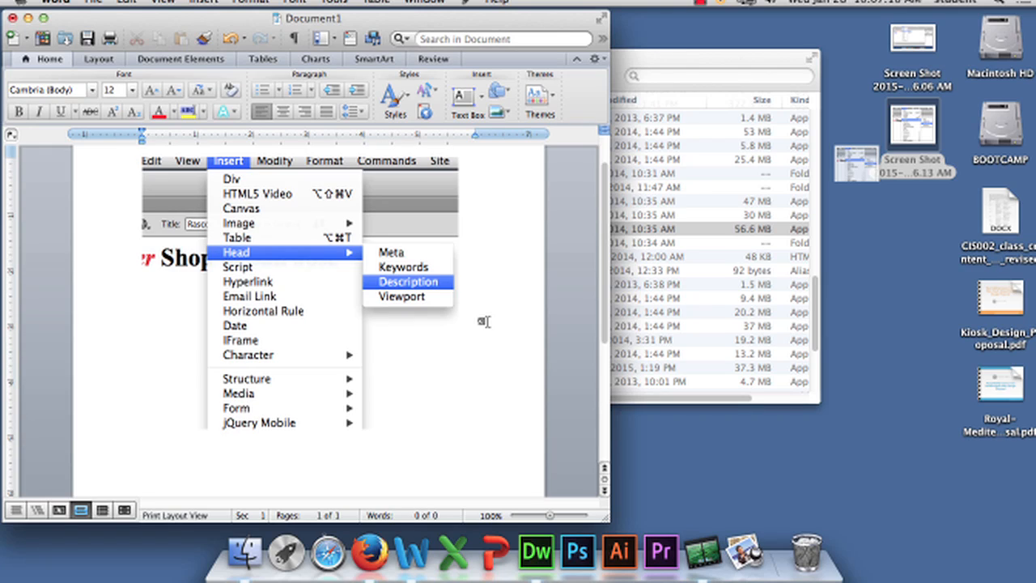
text(This is how to)
text(put the desc)
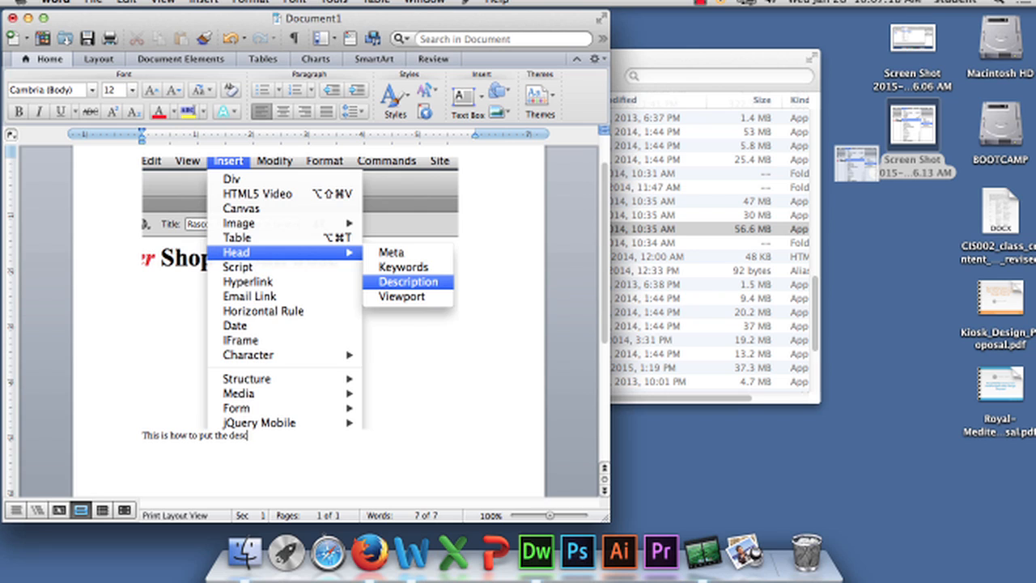
text(ription tag into dre)
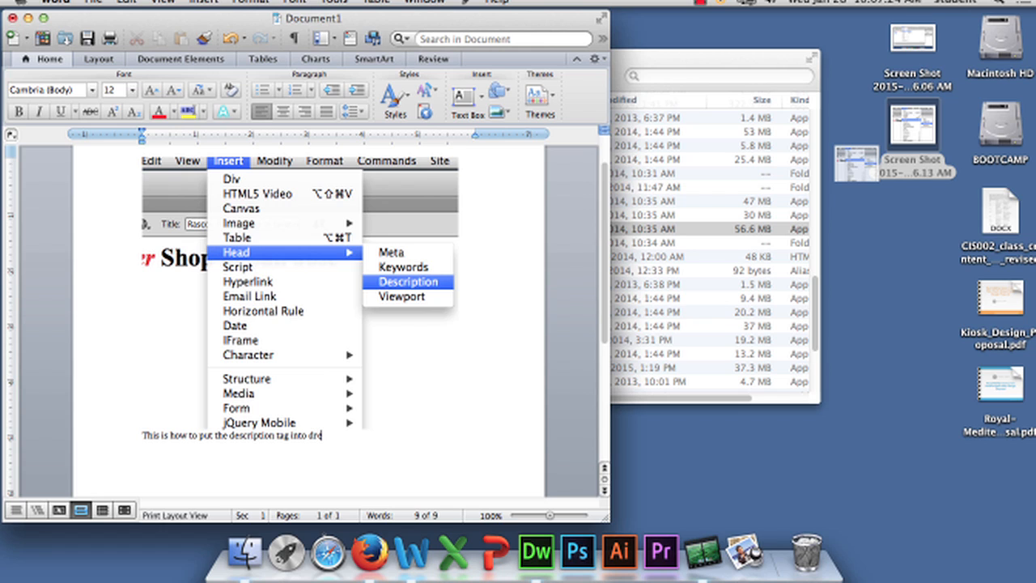
text(amweaver.)
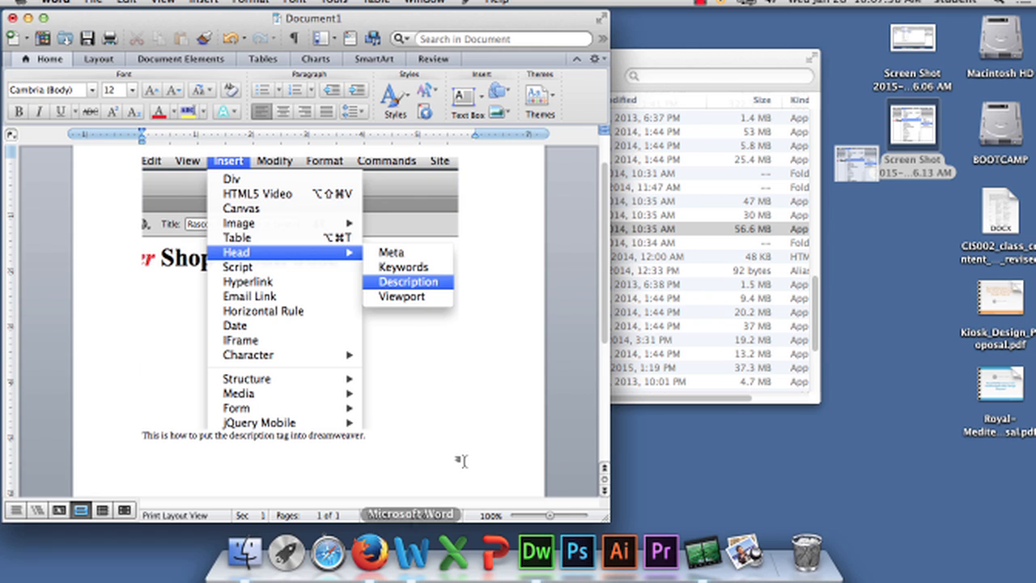
Capture a partial screenshot of the desktop file icons, view the new image in Preview, and quit Preview
key(super+shift+4)
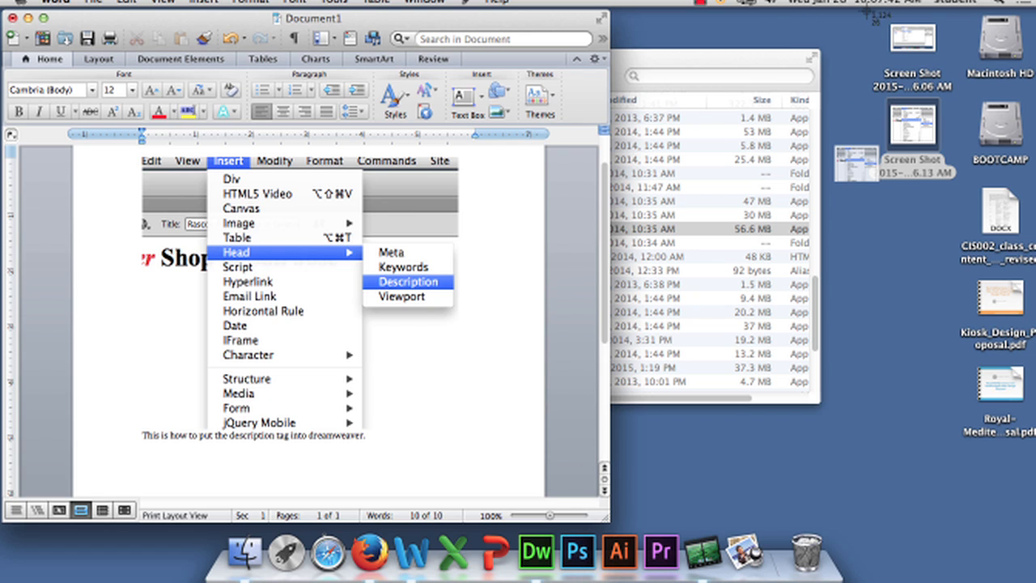
drag(867, 12, 1030, 356)
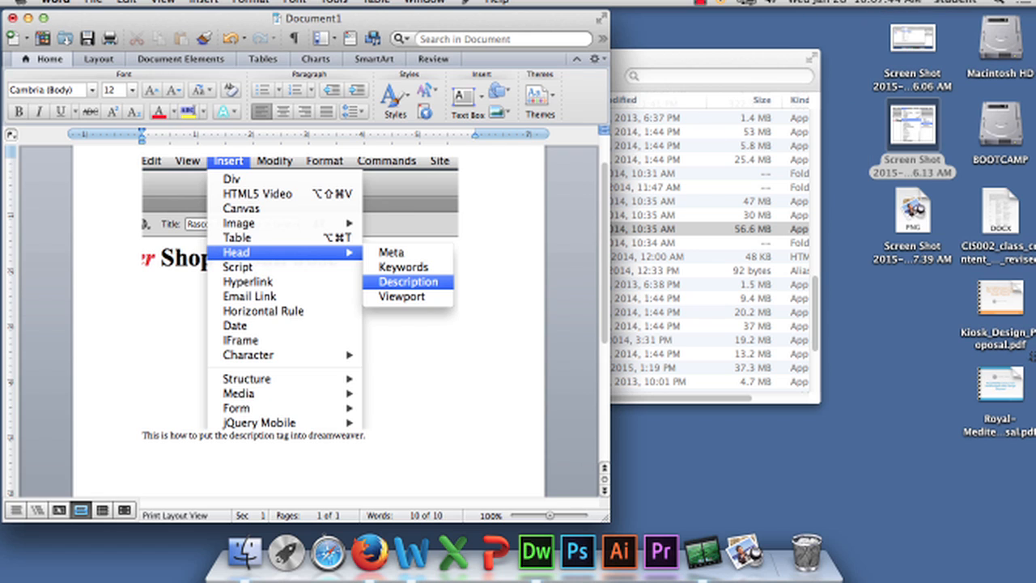
double_click(919, 209)
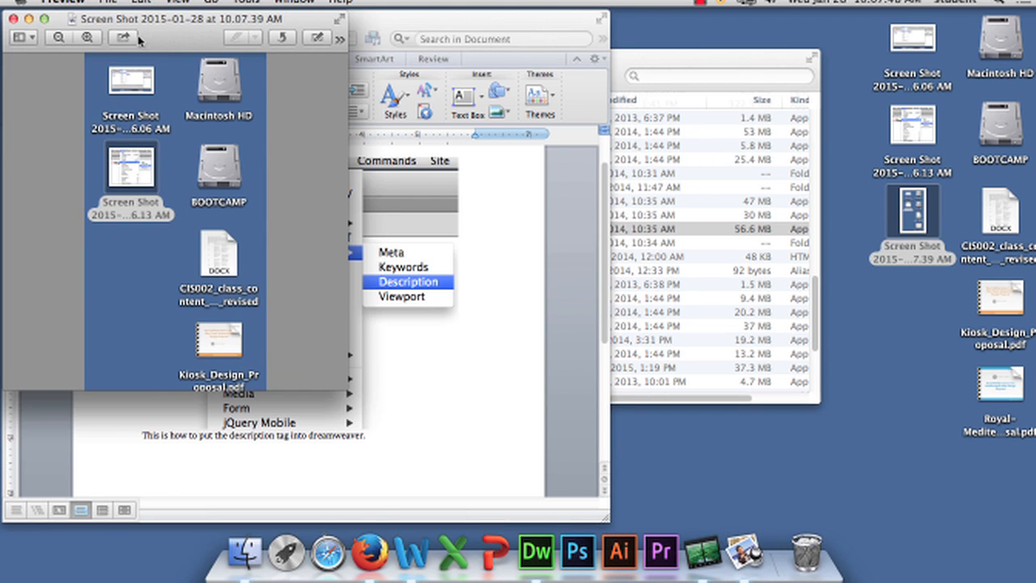
click(63, 2)
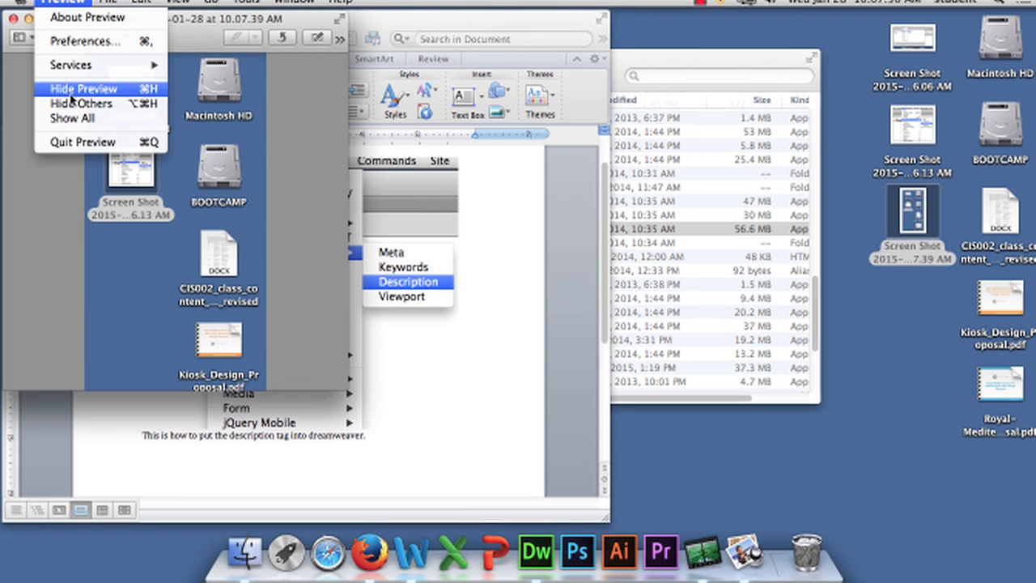
click(81, 141)
click(915, 315)
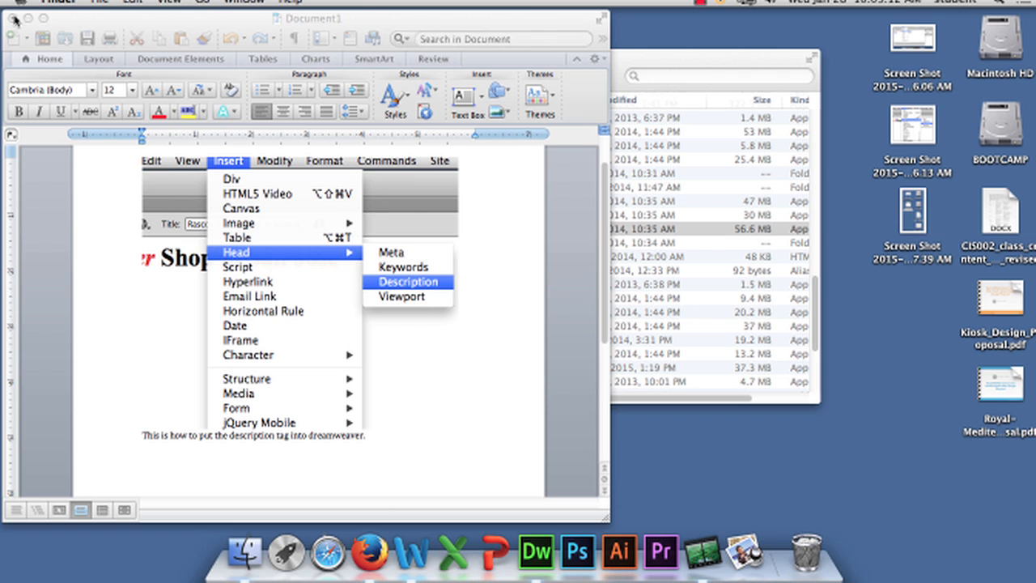
Quit Word without saving Document1 and switch to Dreamweaver
click(65, 33)
click(59, 4)
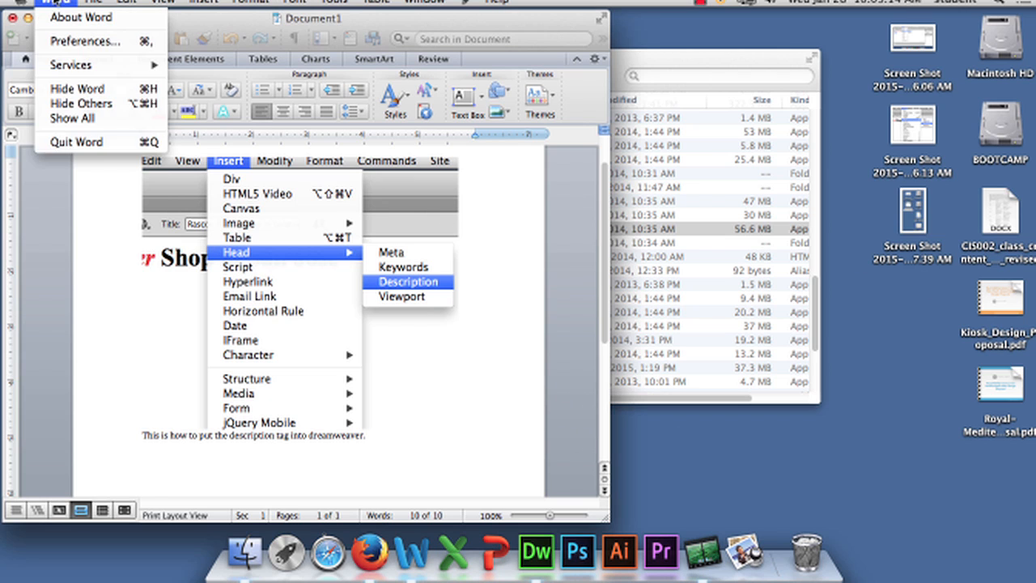
click(76, 142)
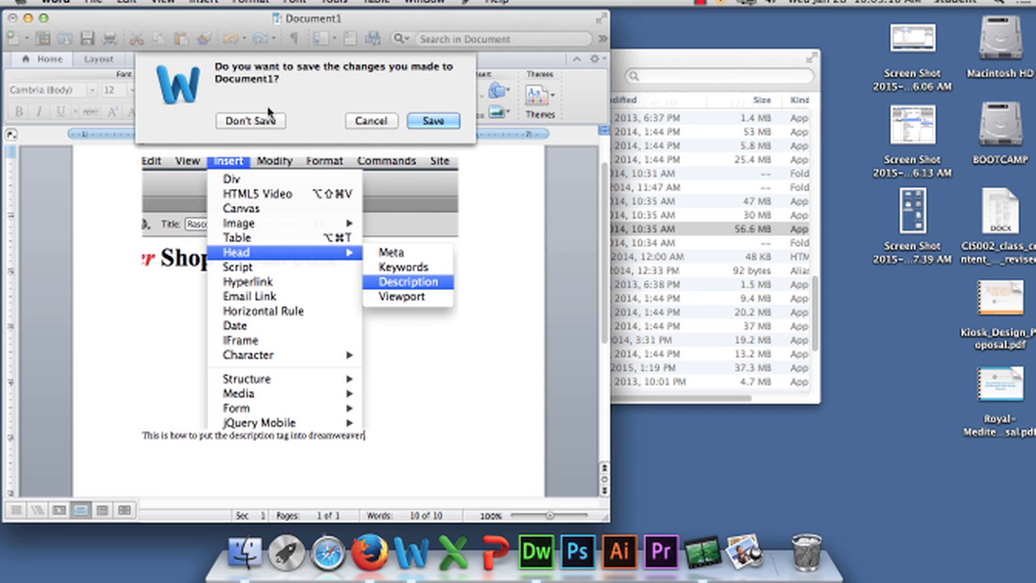
click(266, 120)
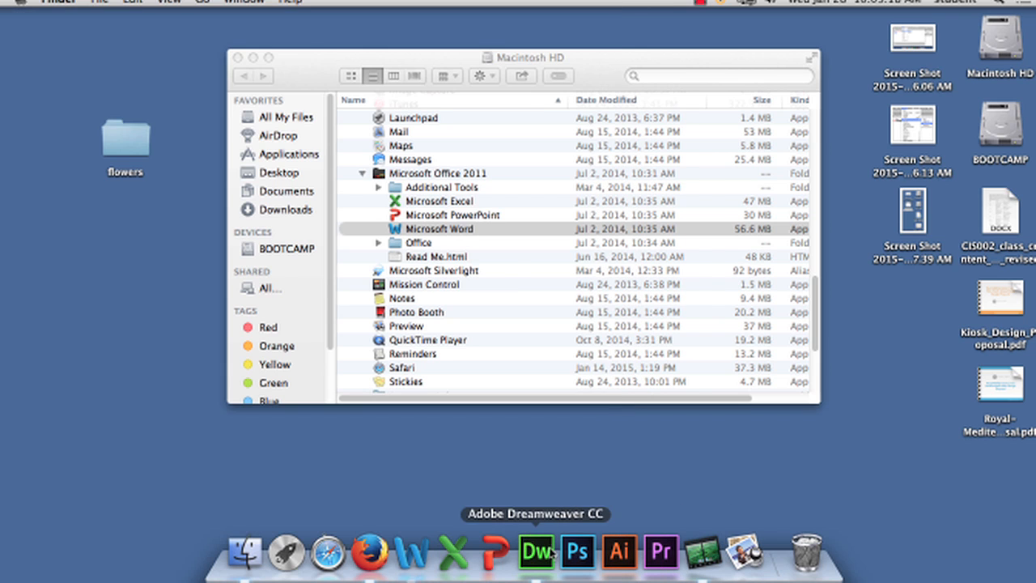
click(537, 551)
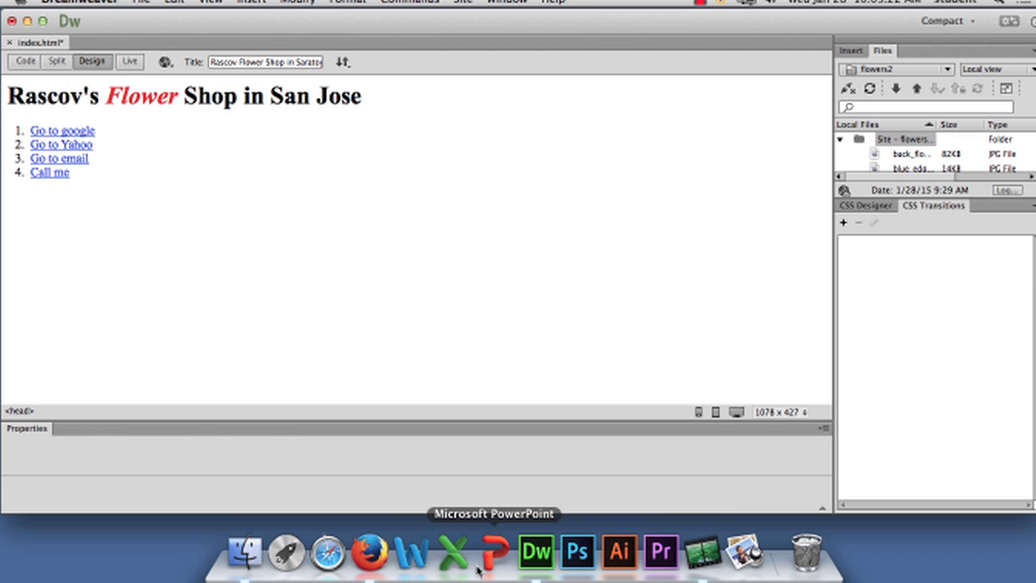
click(369, 552)
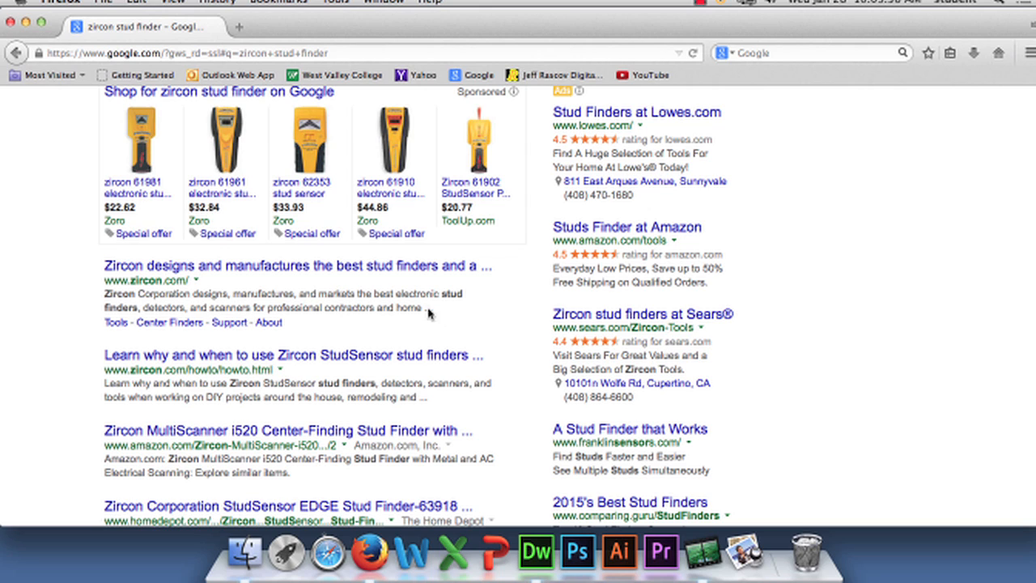
drag(433, 310, 102, 294)
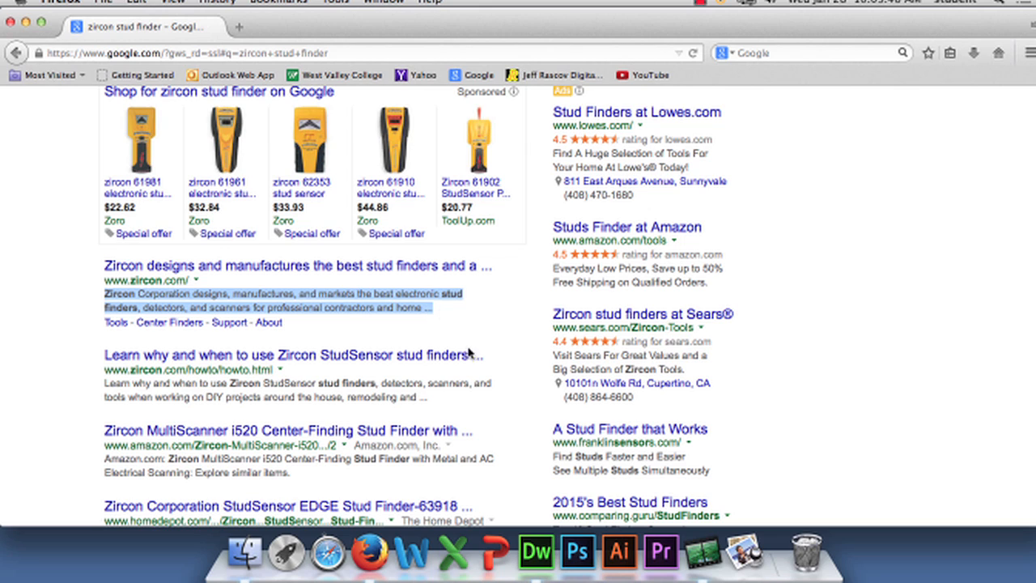
click(450, 309)
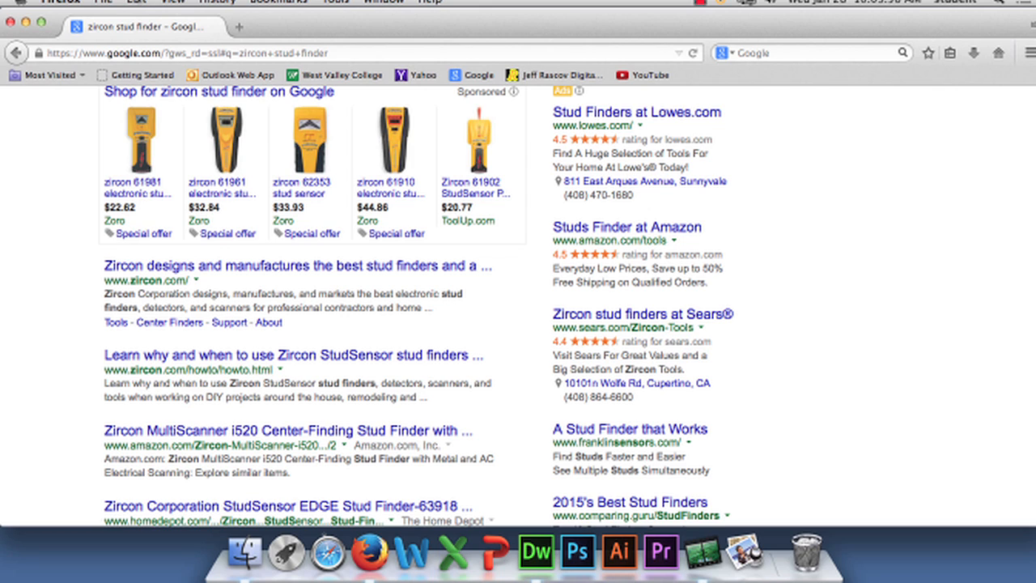
click(61, 3)
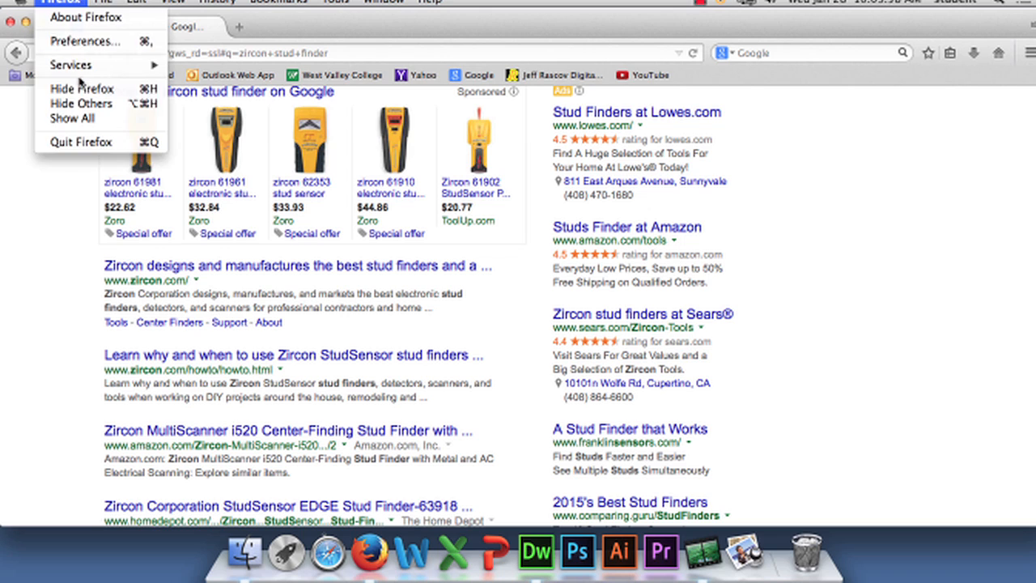
click(83, 86)
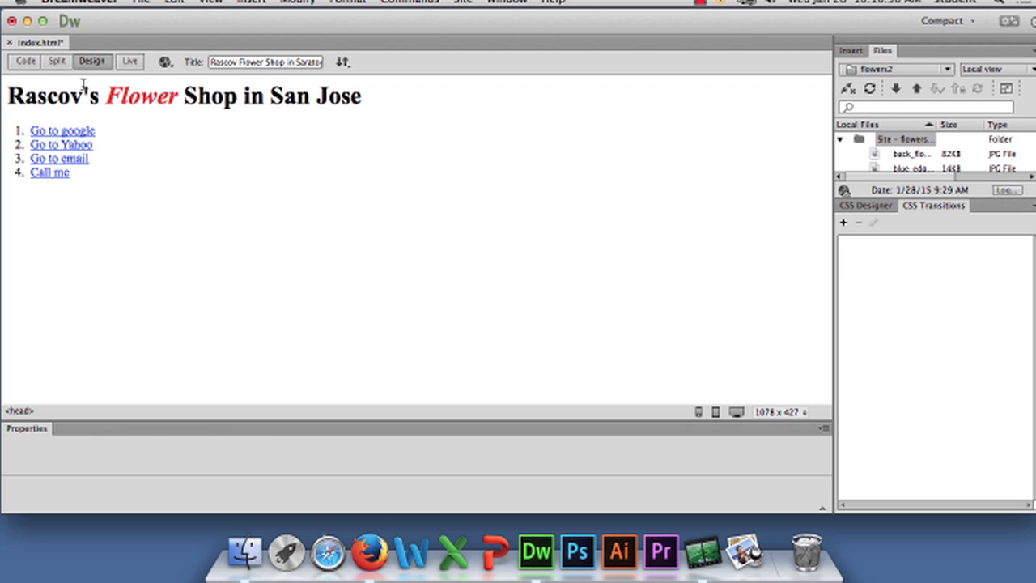
Open the Page Properties of index.html and apply the Cambria, Hoefler Text page font stack
click(297, 1)
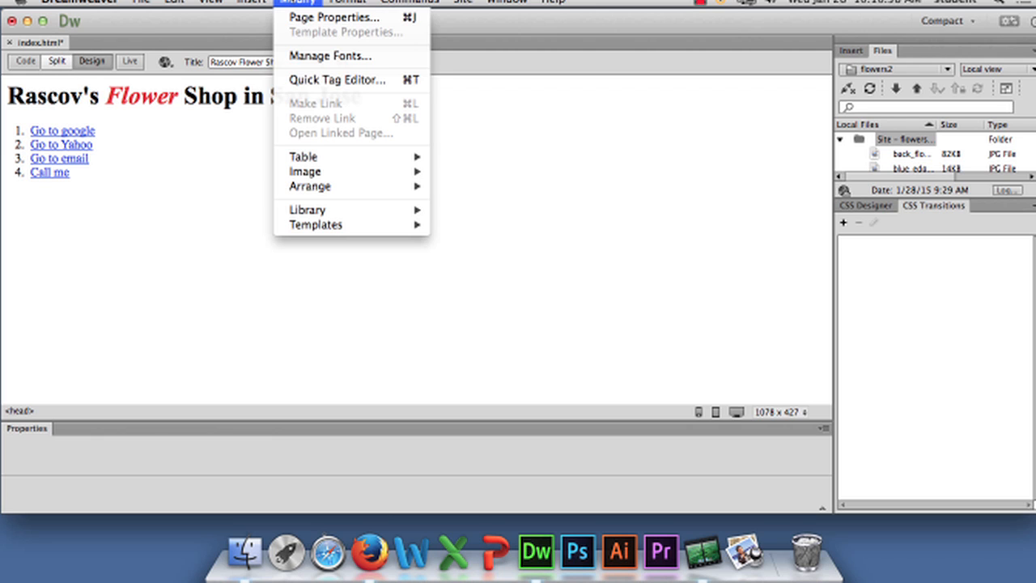
click(309, 18)
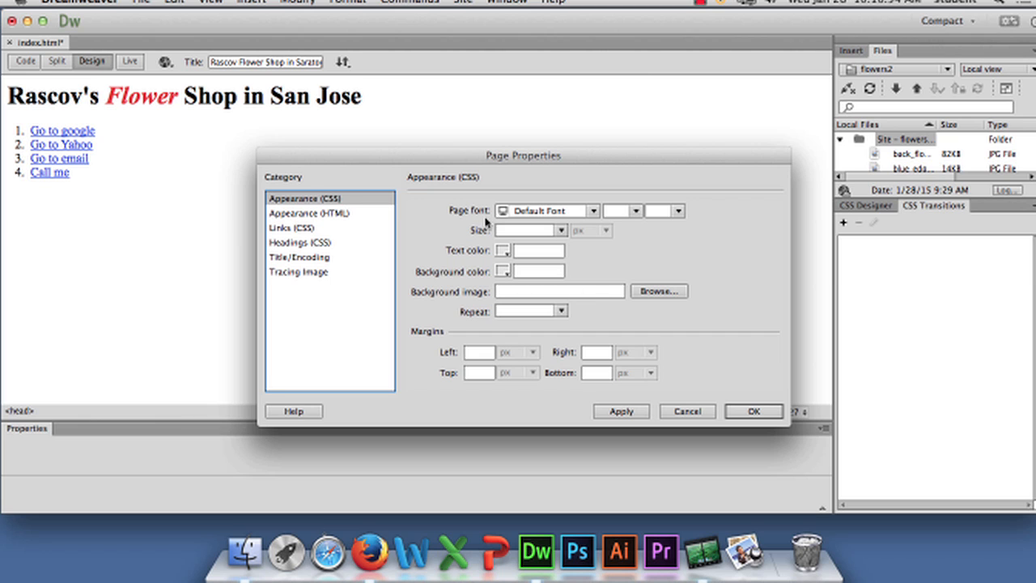
click(595, 211)
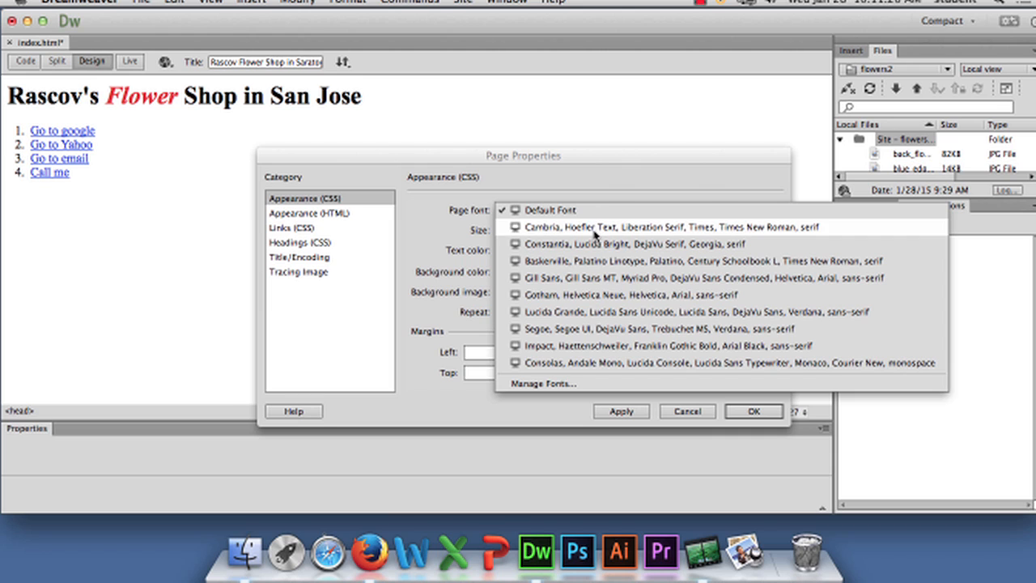
click(594, 230)
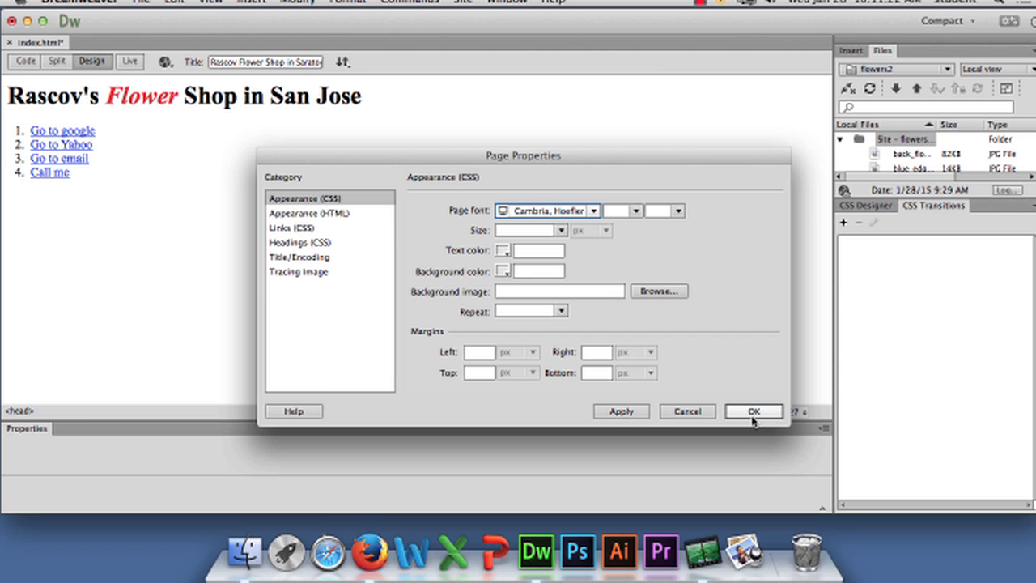
click(626, 414)
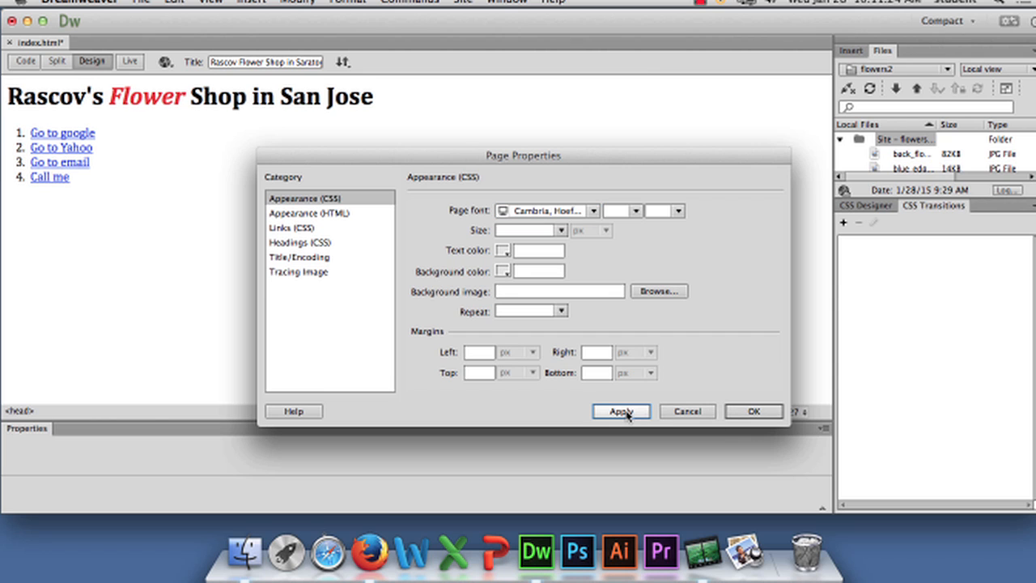
Try the Constantia, Lucida Bright and the Baskerville, Palatino Linotype stacks as page font, applying each
click(595, 210)
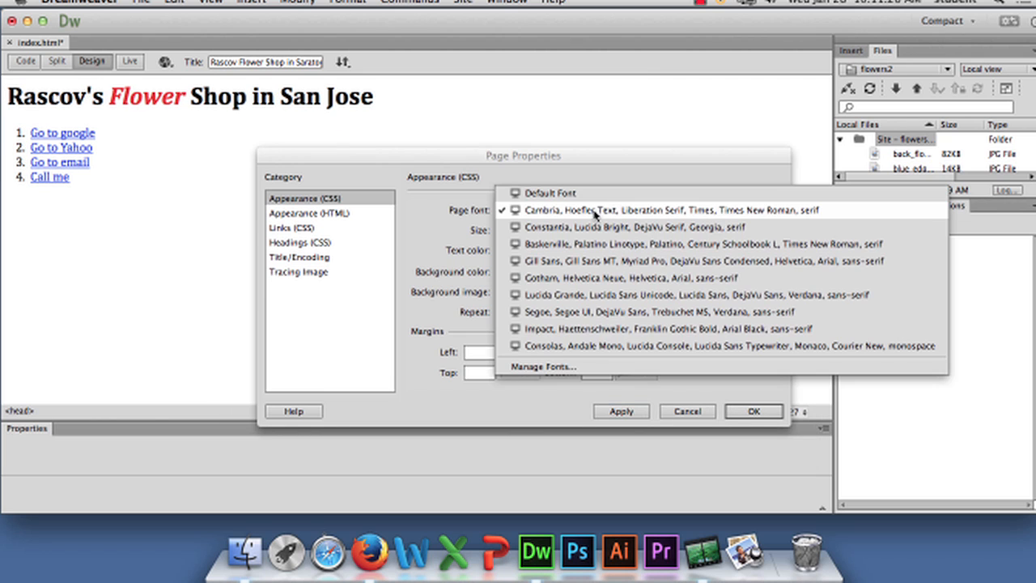
click(593, 228)
click(644, 413)
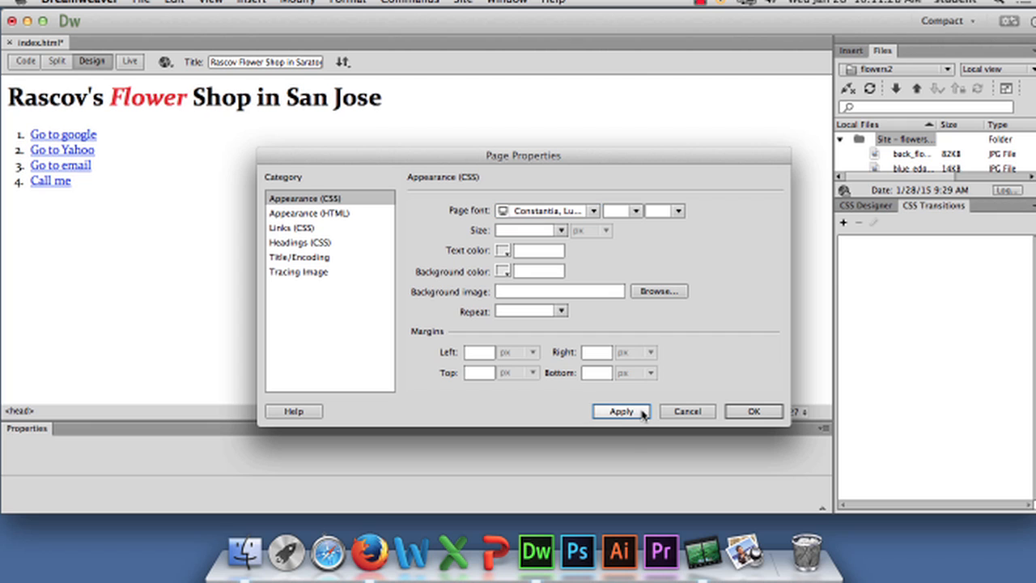
click(595, 211)
click(590, 230)
click(622, 411)
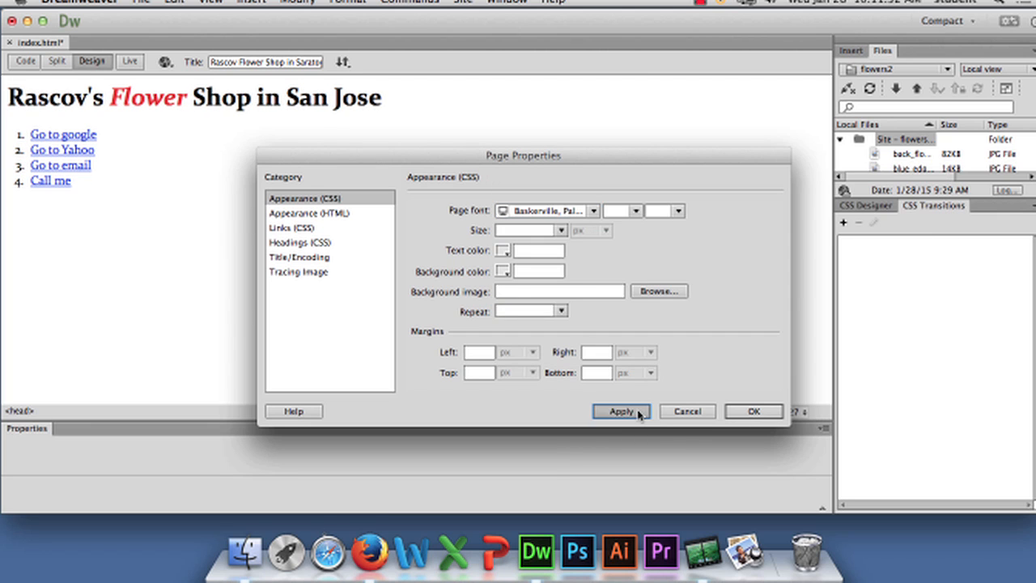
Try the Gill Sans, Gill Sans MT and the Gotham, Helvetica Neue stacks as page font, applying each
click(597, 212)
click(597, 227)
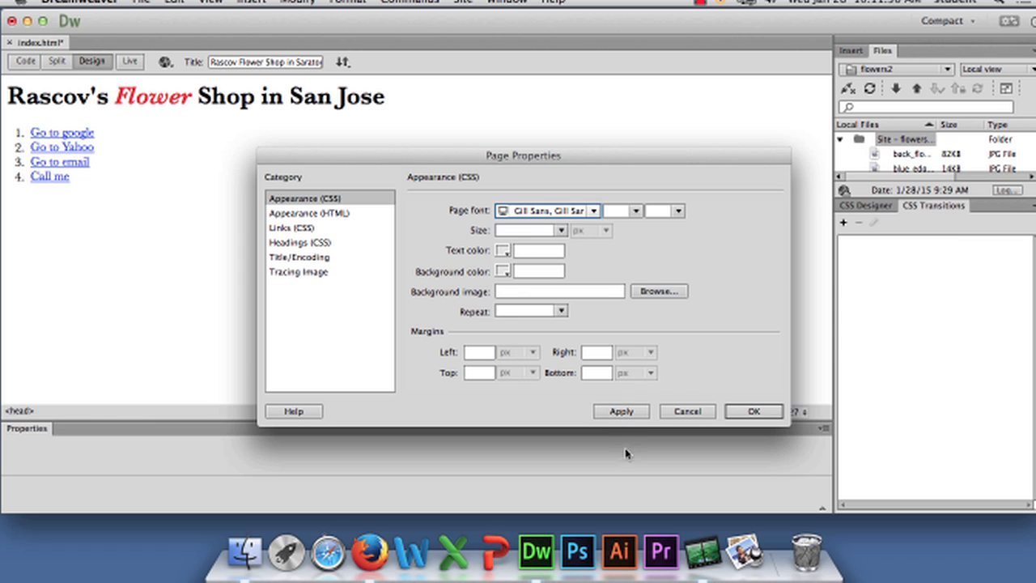
click(629, 412)
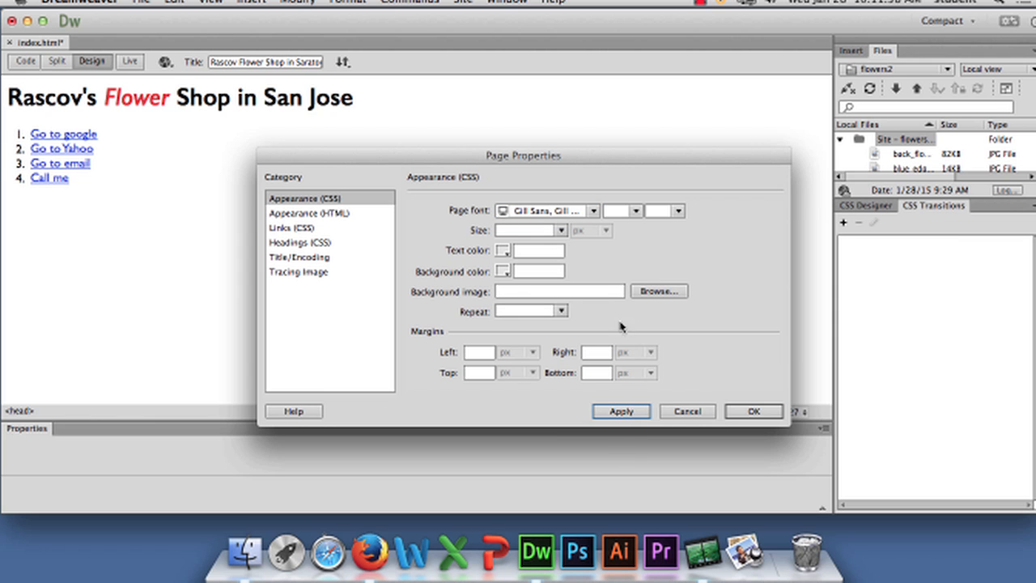
click(591, 212)
click(589, 227)
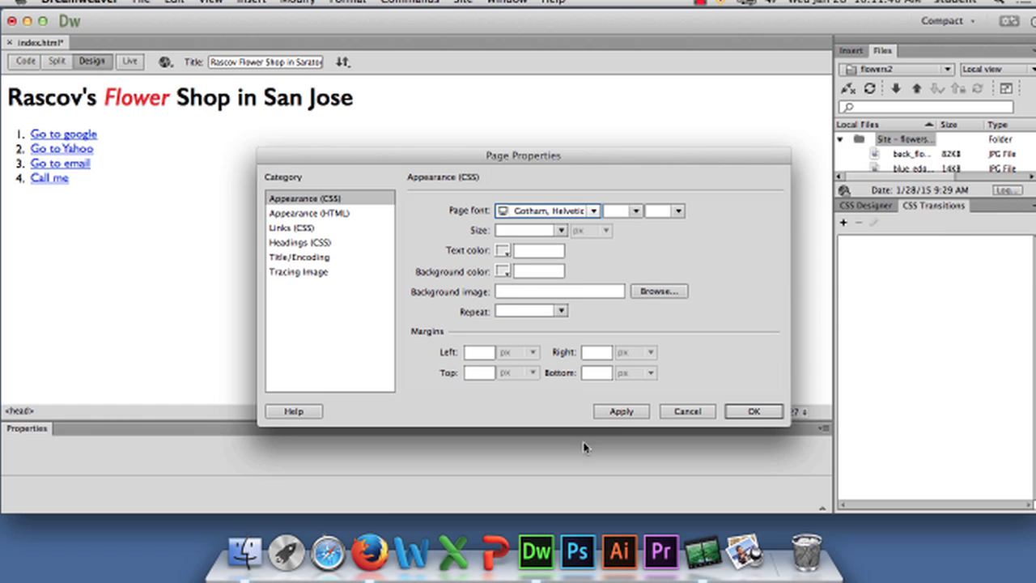
click(604, 414)
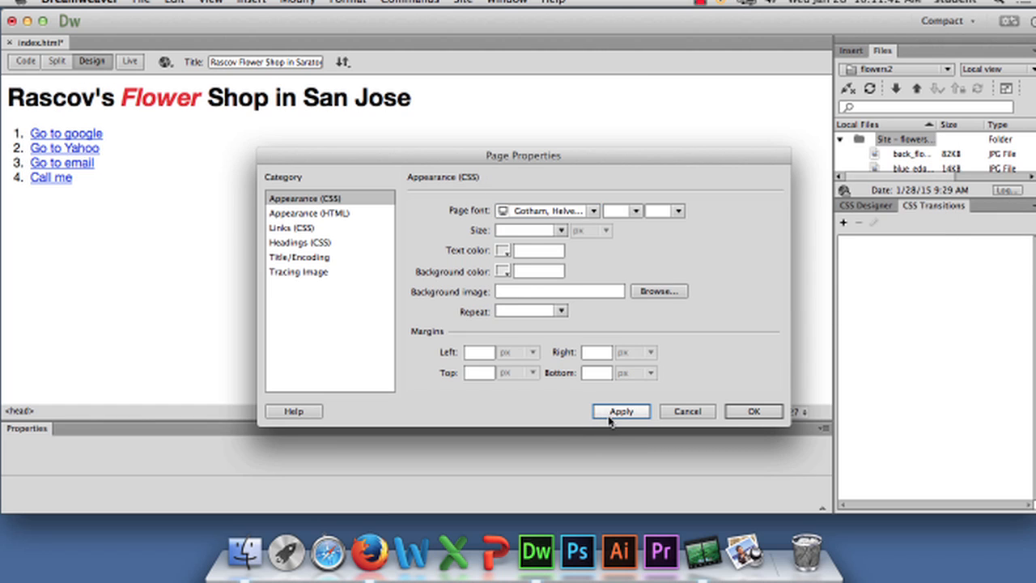
Try the Lucida Grande, Lucida Sans Unicode and the Segoe, Segoe UI stacks as page font, applying each
click(594, 212)
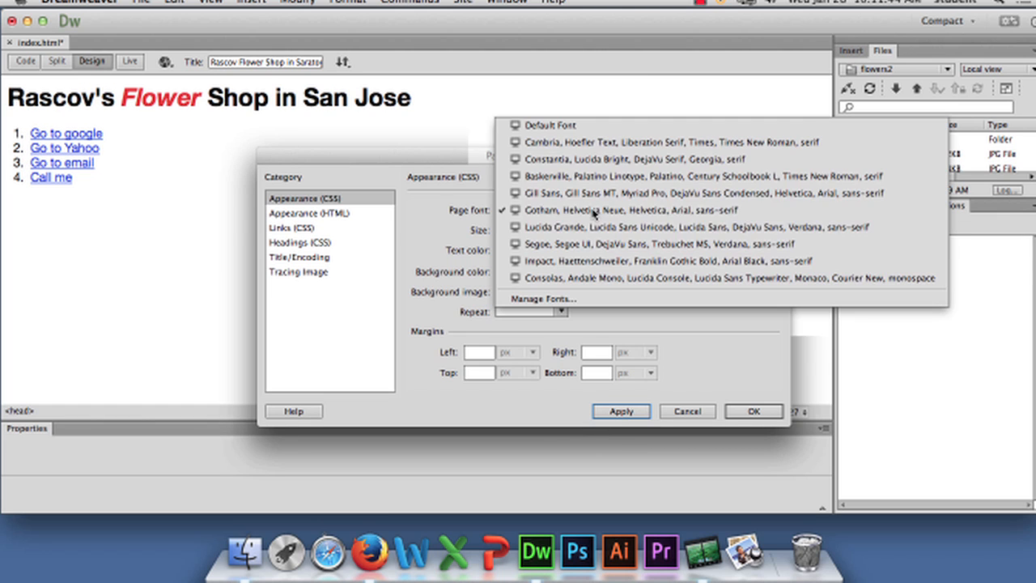
click(596, 235)
click(621, 412)
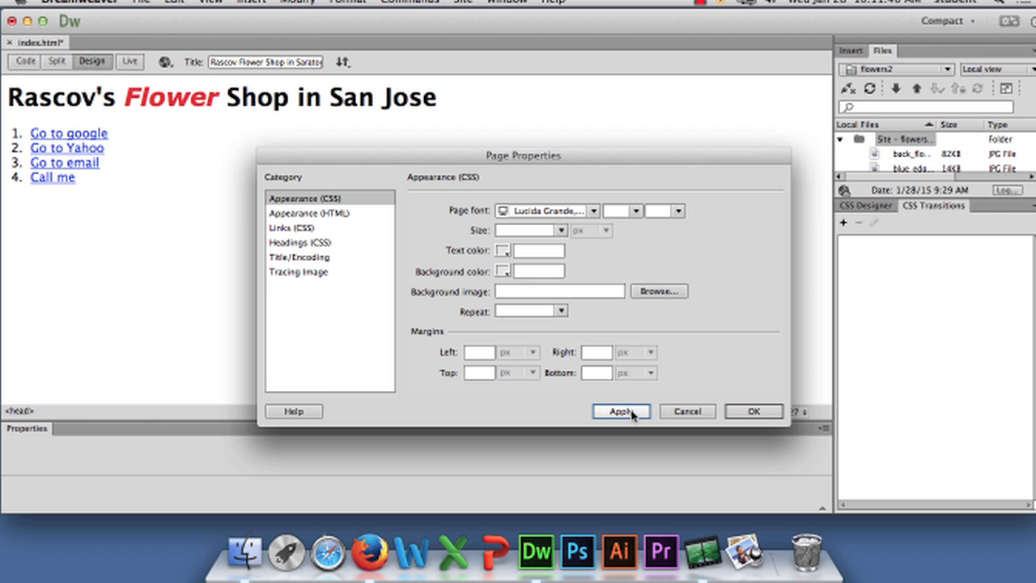
click(597, 212)
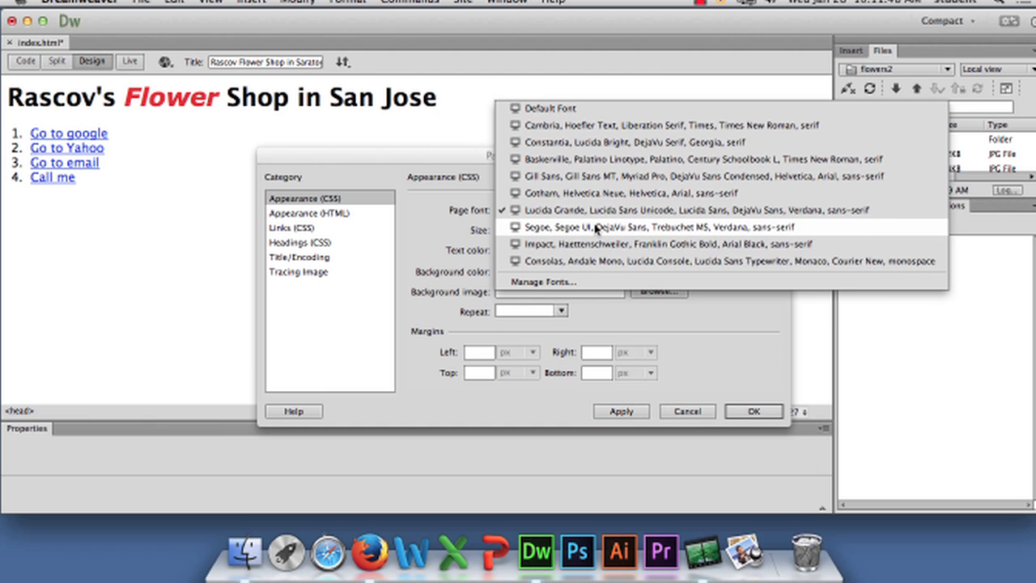
click(598, 227)
click(620, 412)
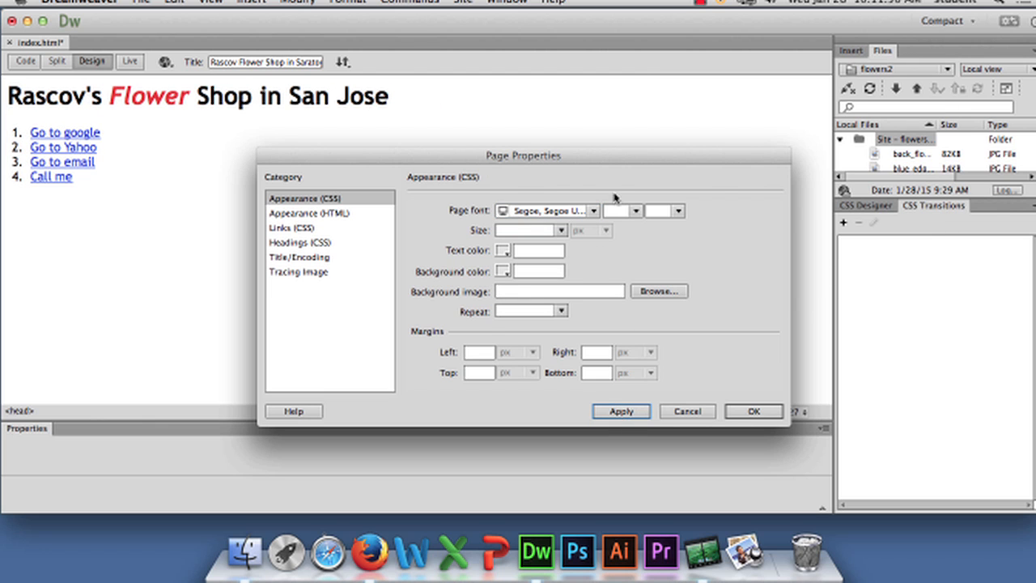
Try the Impact, Haettenschweiler and the Consolas, Andale Mono stacks as page font, applying each
click(594, 212)
click(596, 229)
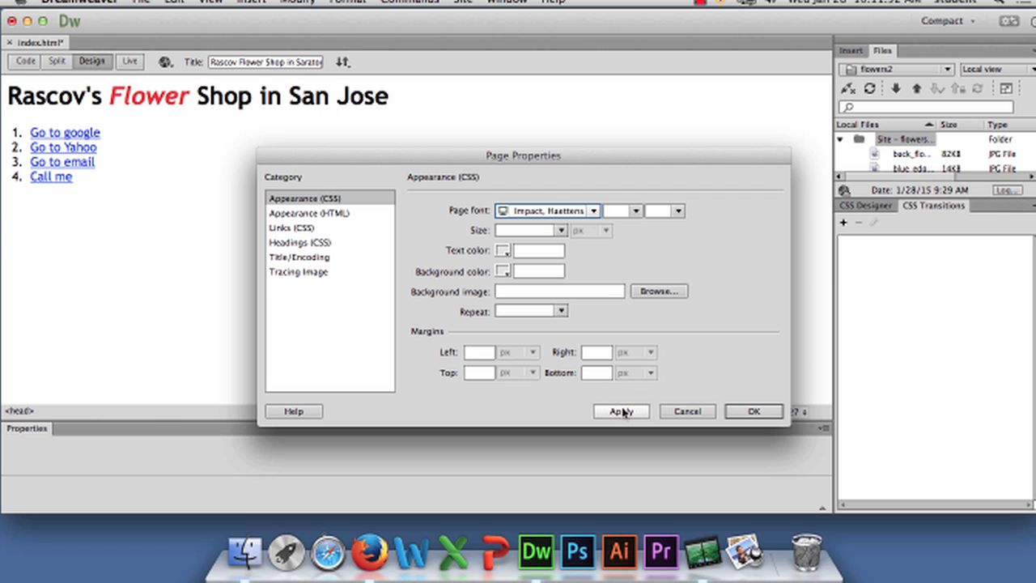
click(620, 412)
click(594, 212)
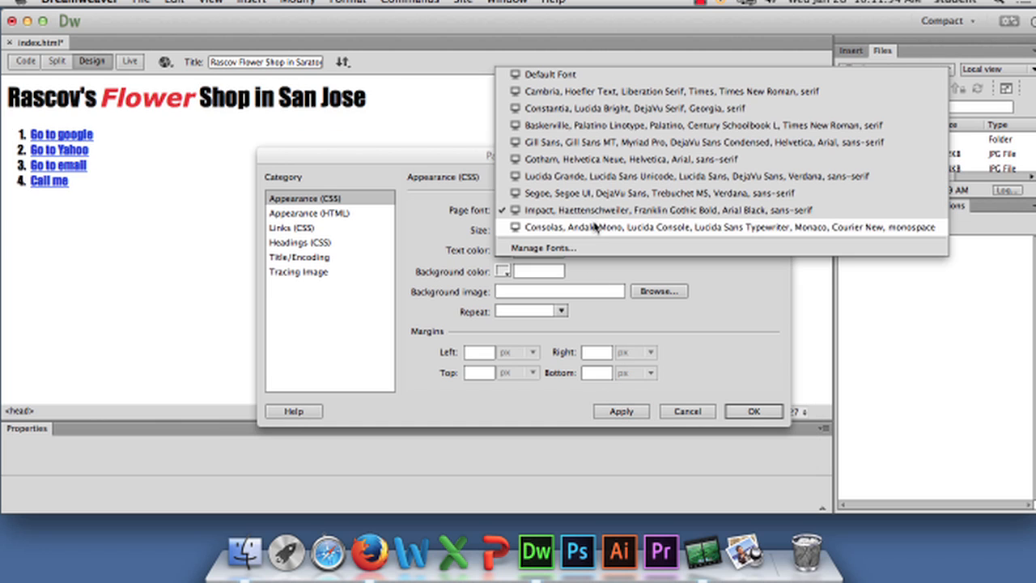
click(595, 225)
click(609, 413)
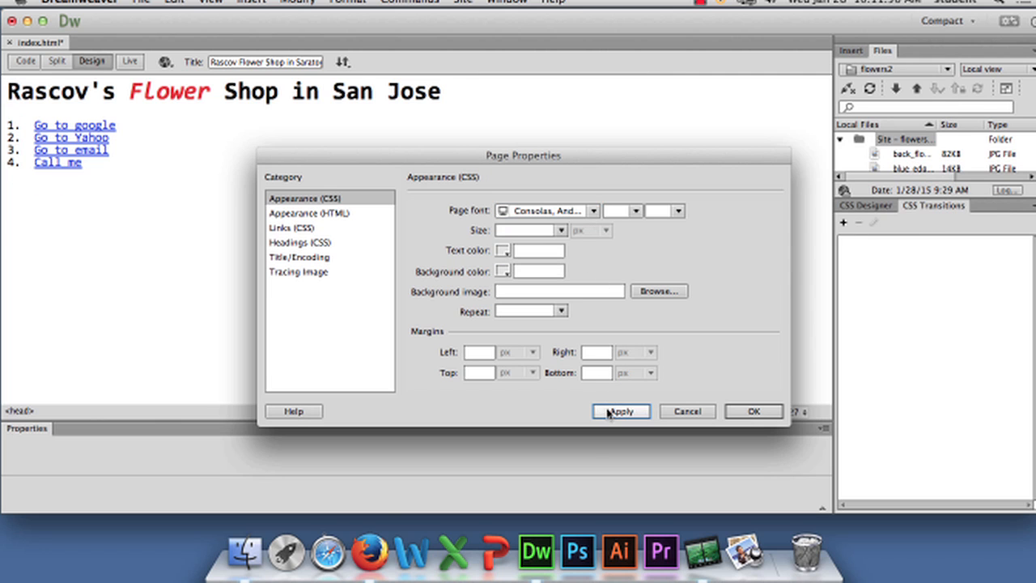
Set the page font to the Baskerville, Palatino Linotype stack and apply it
click(594, 211)
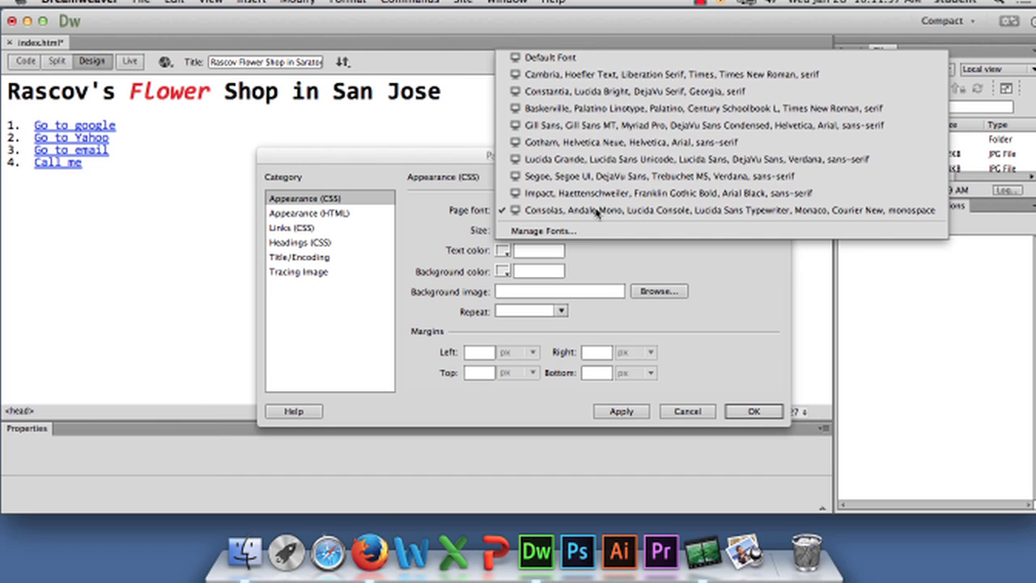
click(610, 114)
click(621, 411)
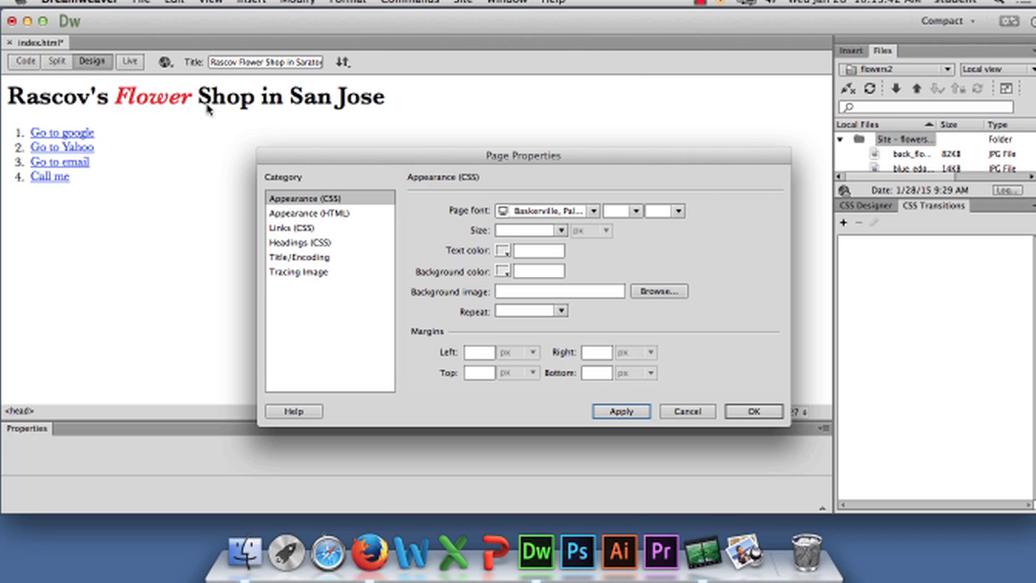
Pick the greyish color #978F8F as the page's background color and apply it
click(505, 274)
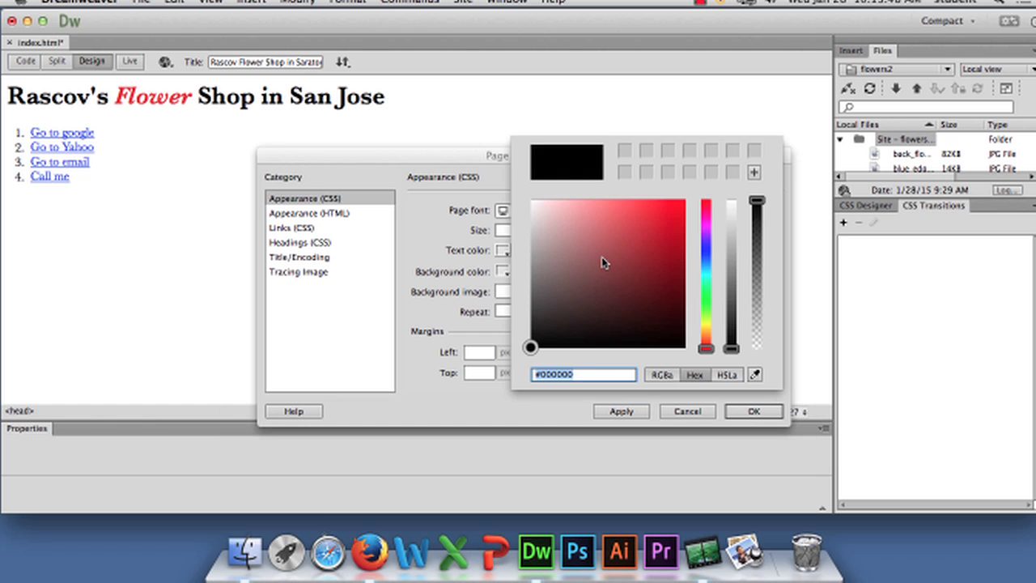
click(559, 246)
mouse_move(558, 245)
mouse_down()
mouse_move(525, 281)
mouse_move(636, 224)
mouse_move(572, 214)
mouse_move(548, 241)
mouse_move(556, 287)
mouse_move(537, 278)
mouse_move(540, 260)
mouse_up()
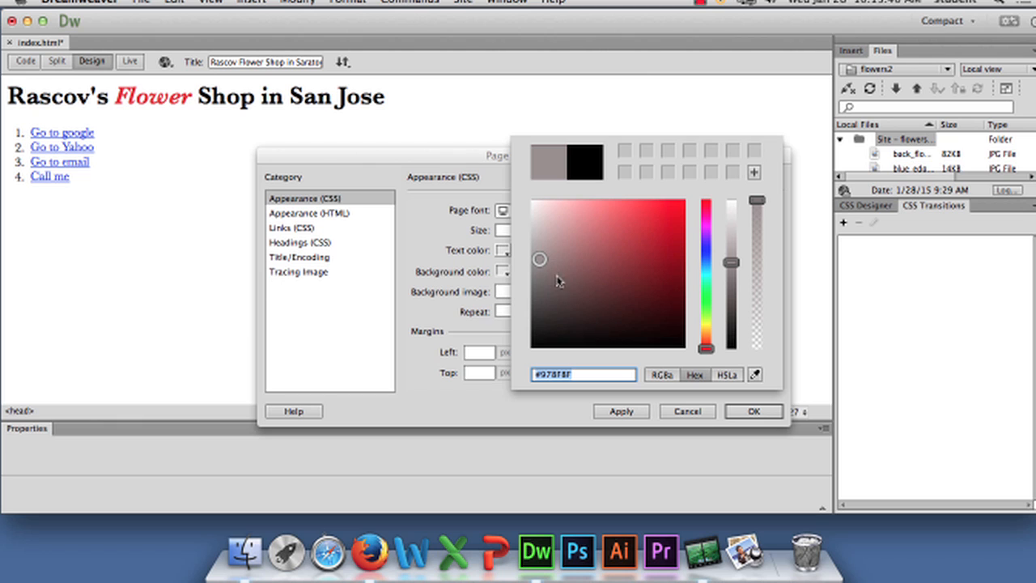
click(629, 414)
click(628, 413)
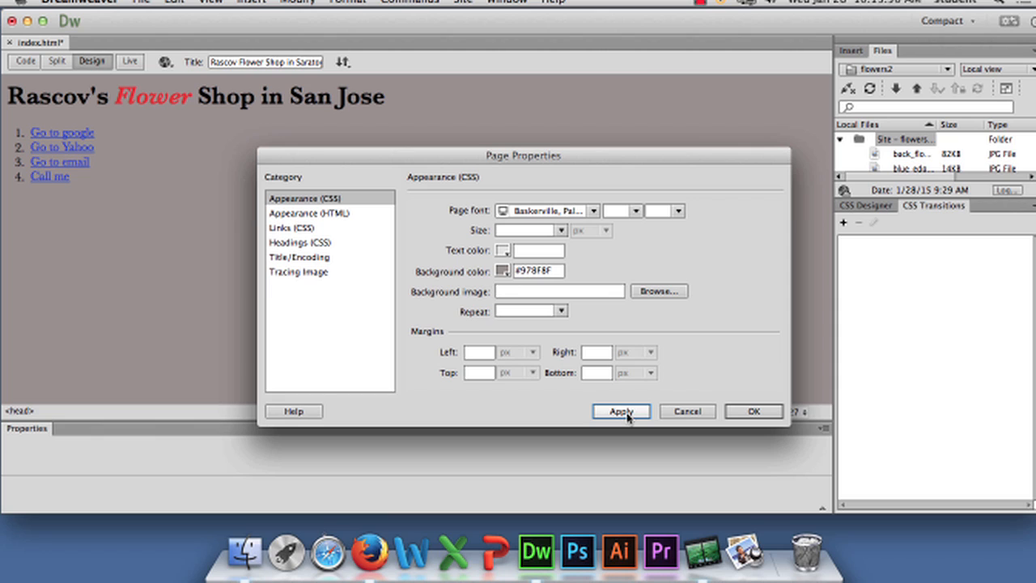
click(628, 414)
Replace the background color with the named color lightskyblue and apply it
click(560, 272)
drag(560, 272, 492, 274)
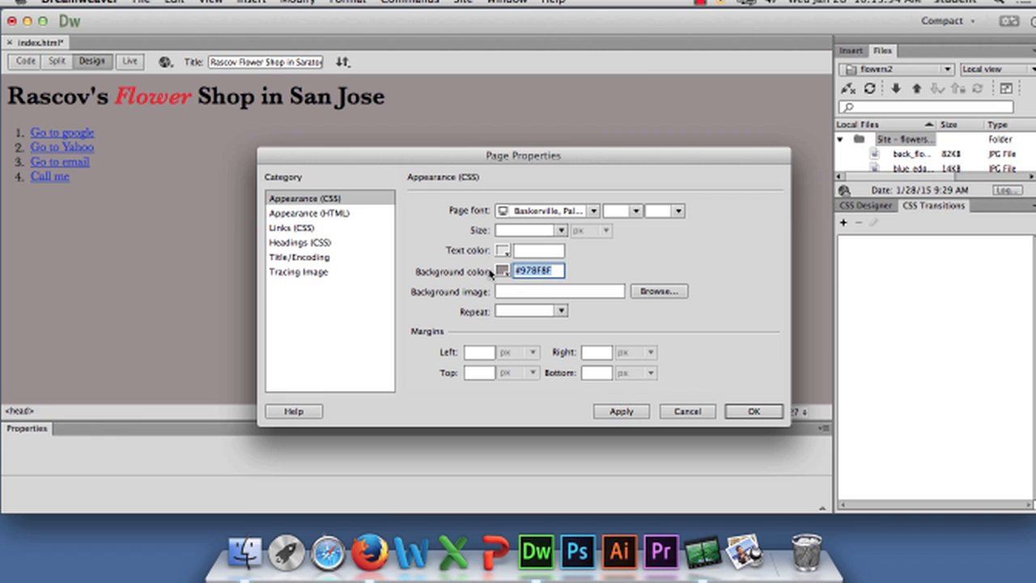
key(BackSpace)
text(ligh)
text(tskybl)
text(ue)
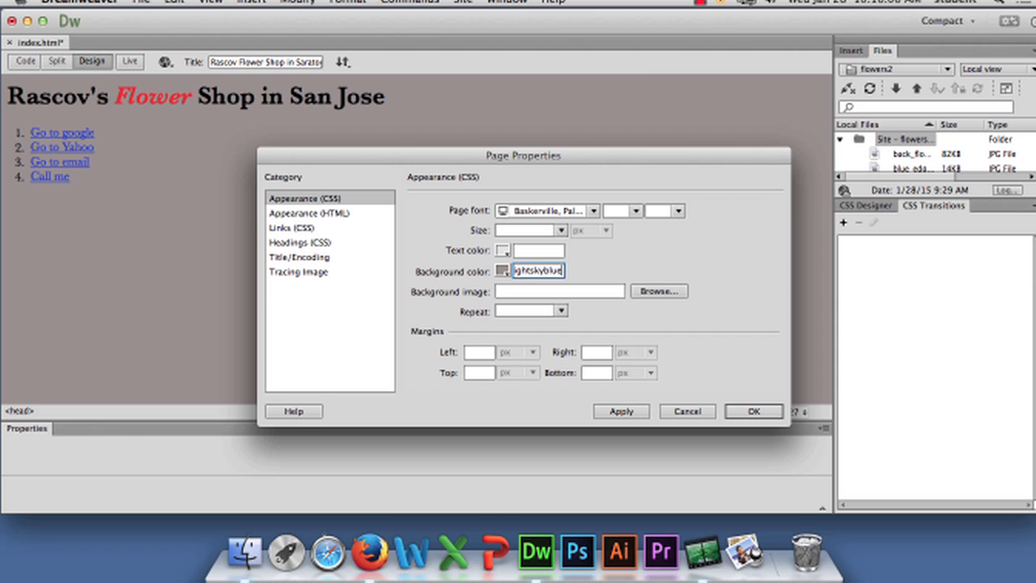
key(Tab)
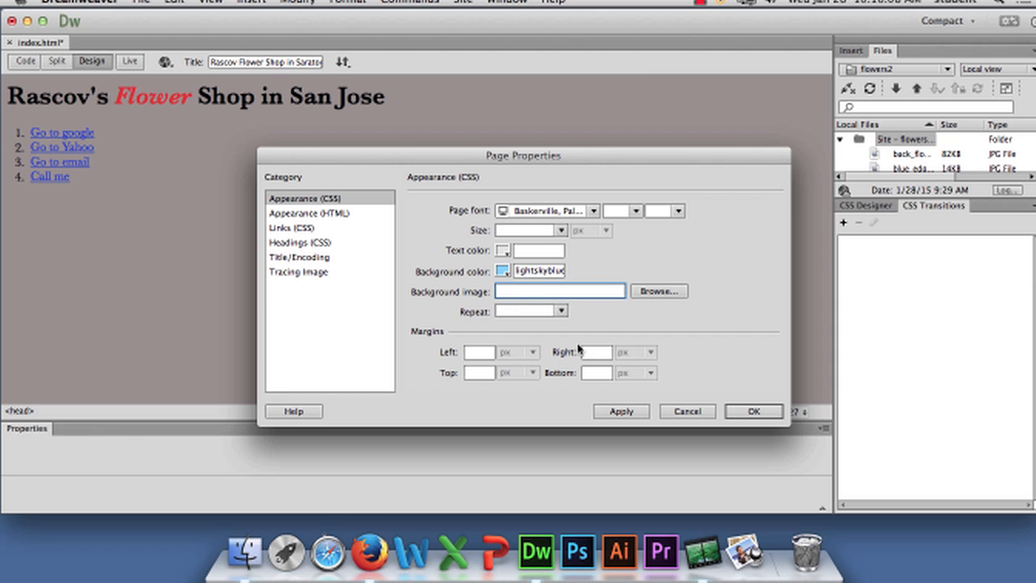
click(622, 413)
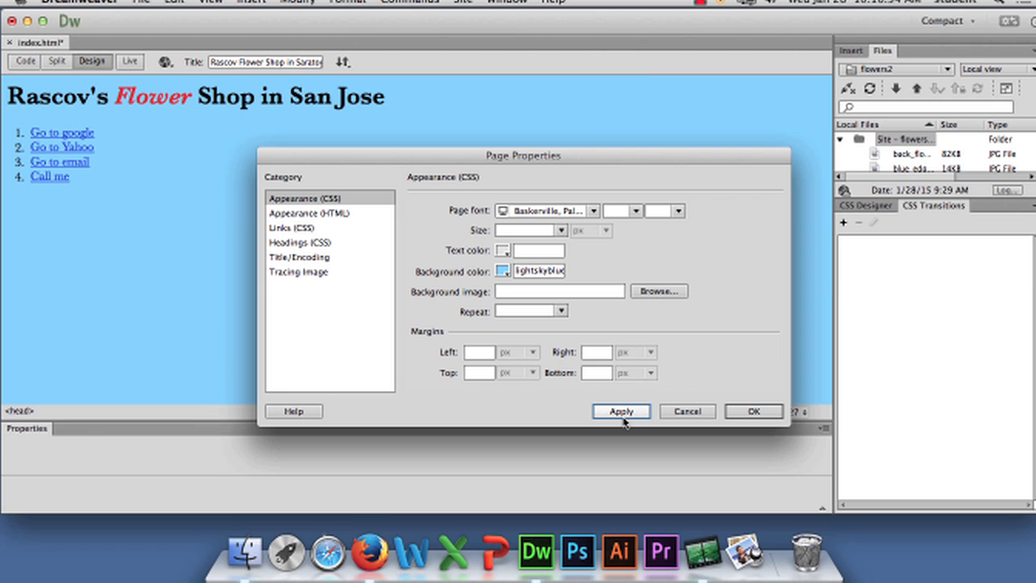
Enter the hex code #33ccff as the background color without applying it to the page
double_click(516, 273)
text(#)
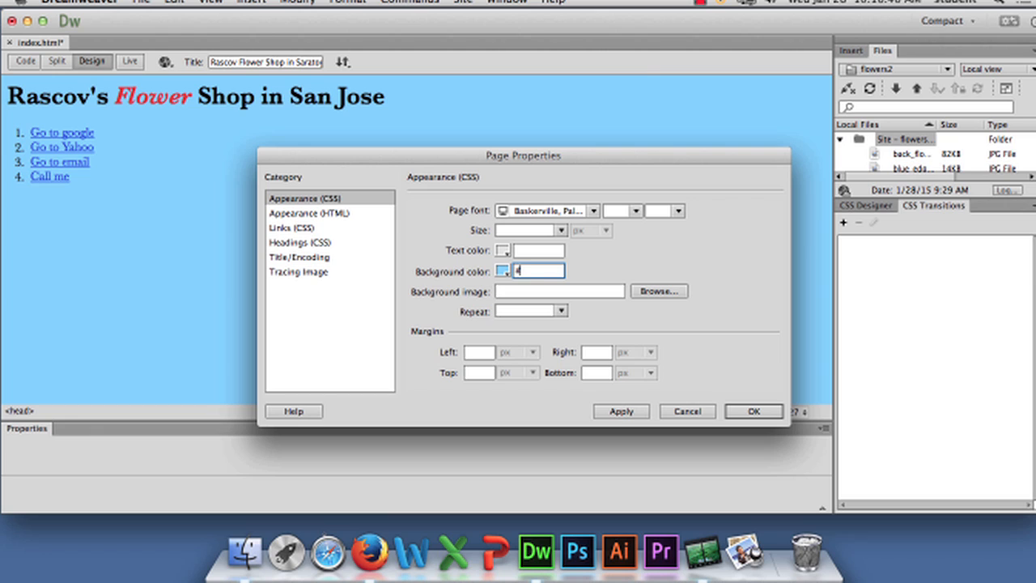
text(33ccff)
key(Tab)
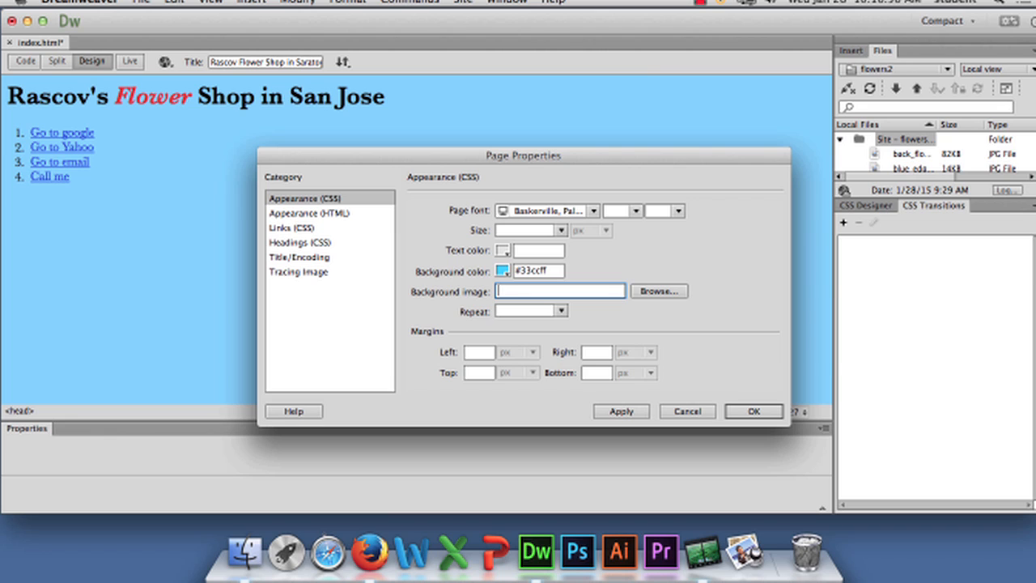
Try an all-f hex code for white as the background color, and replace it with #000000 for black
click(557, 272)
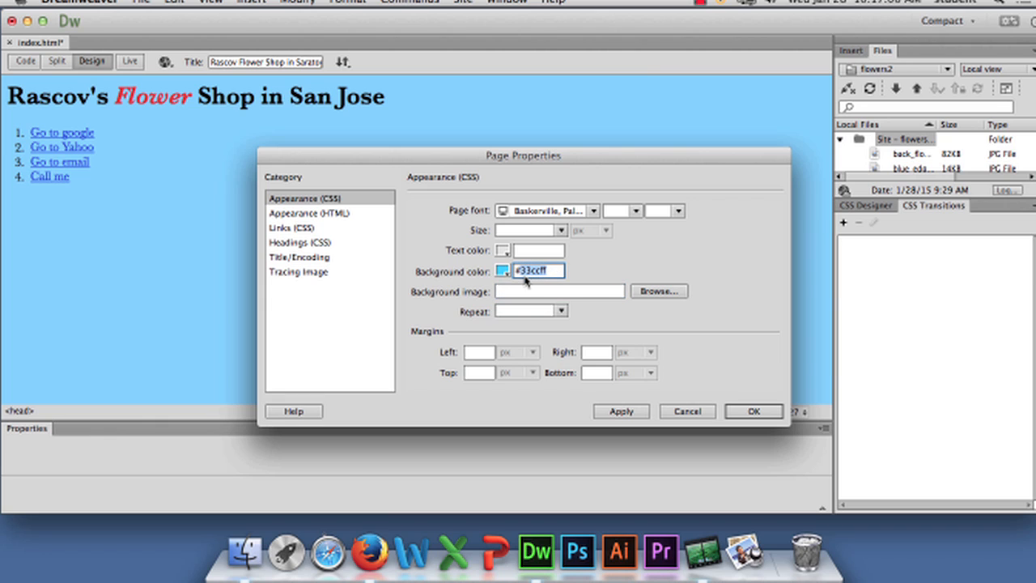
text(#ffffff)
key(Tab)
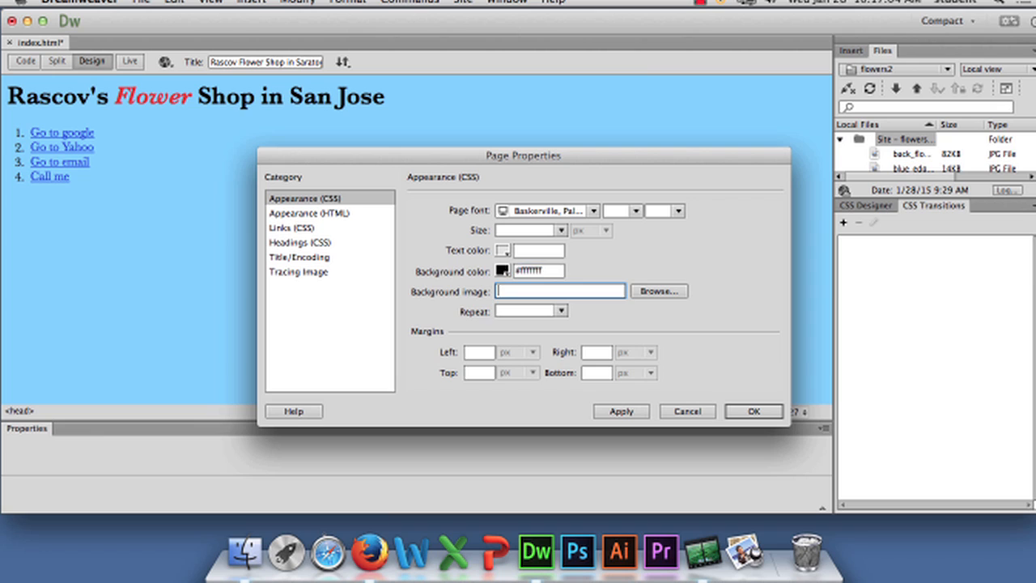
click(548, 273)
key(BackSpace)
key(BackSpace)
key(BackSpace)
key(BackSpace)
key(BackSpace)
key(BackSpace)
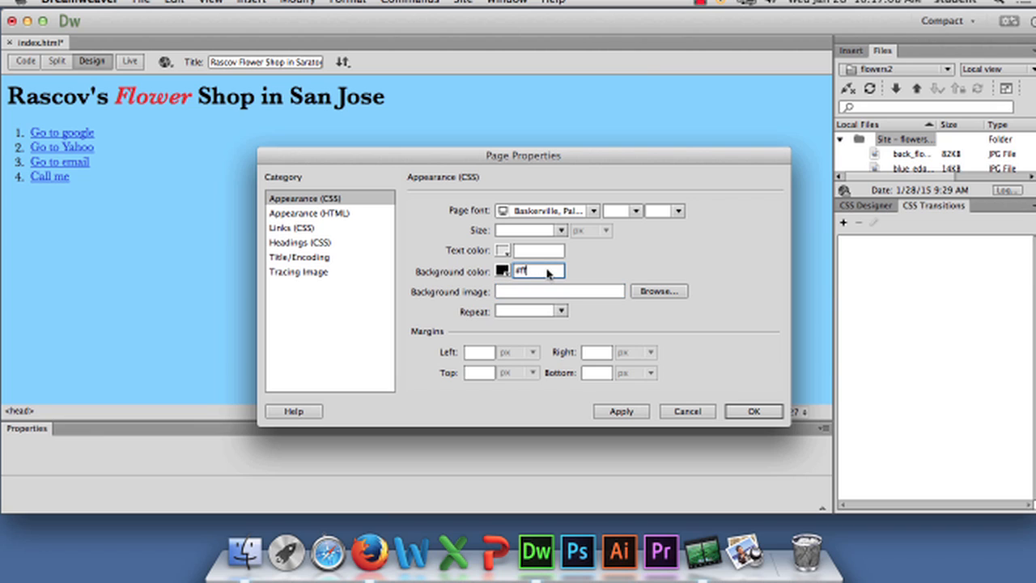
text(000000)
key(Tab)
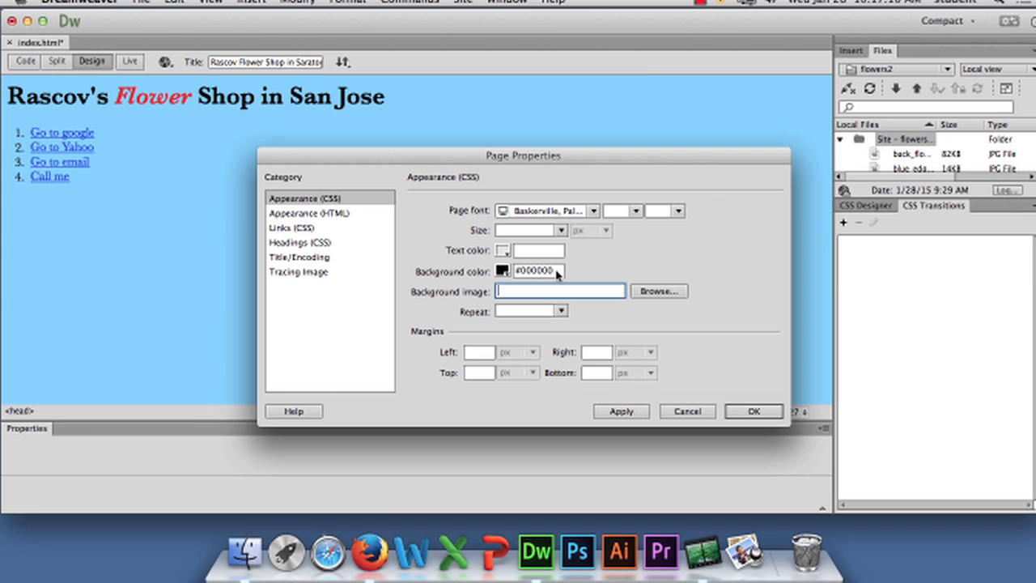
Change the background color code to #ffffff
drag(560, 271, 517, 274)
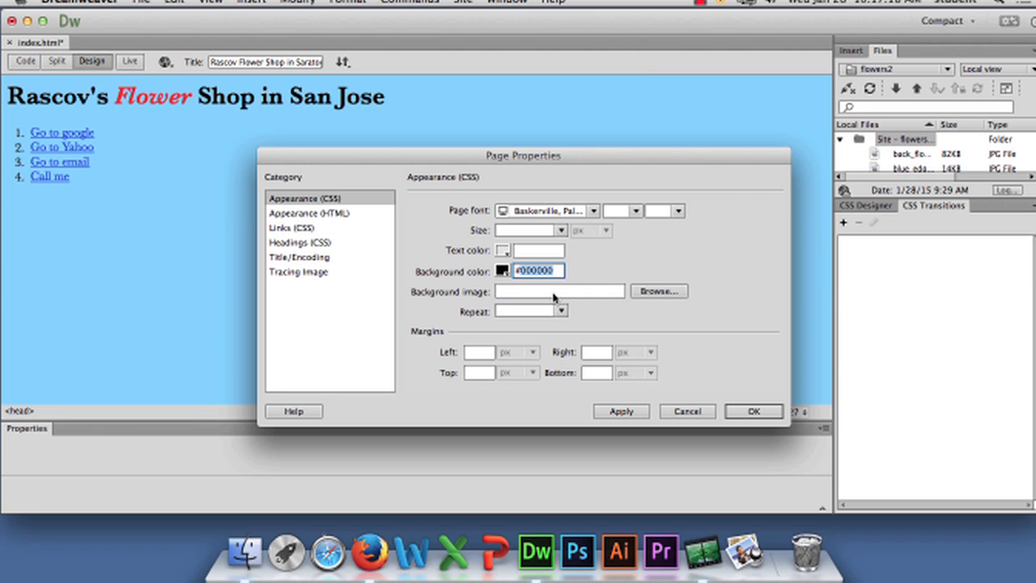
text(#ffffff)
key(Tab)
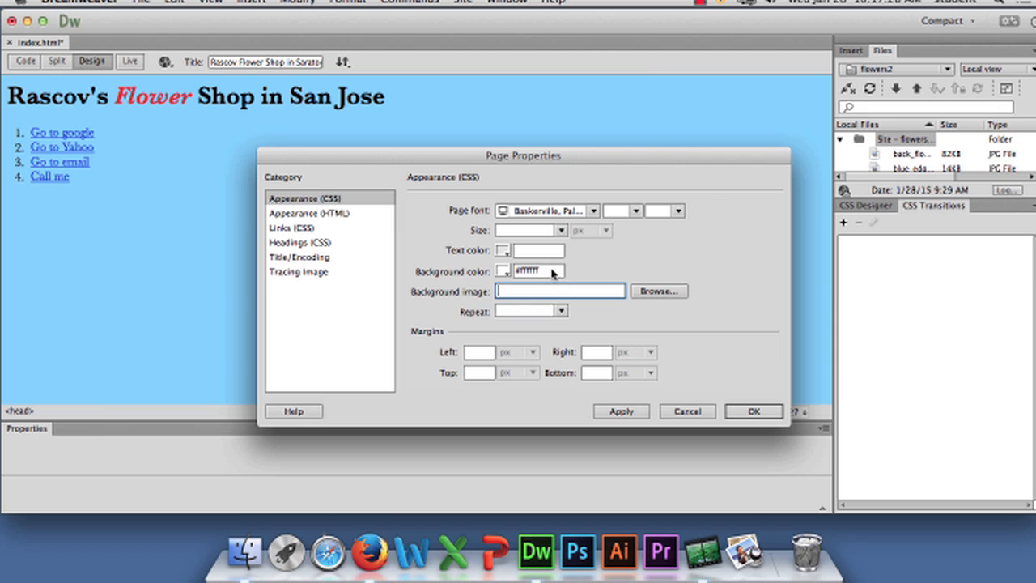
Clear the background color and apply back_flower.jpg from the flowers folder, relative to the document, as background image
drag(555, 272, 478, 275)
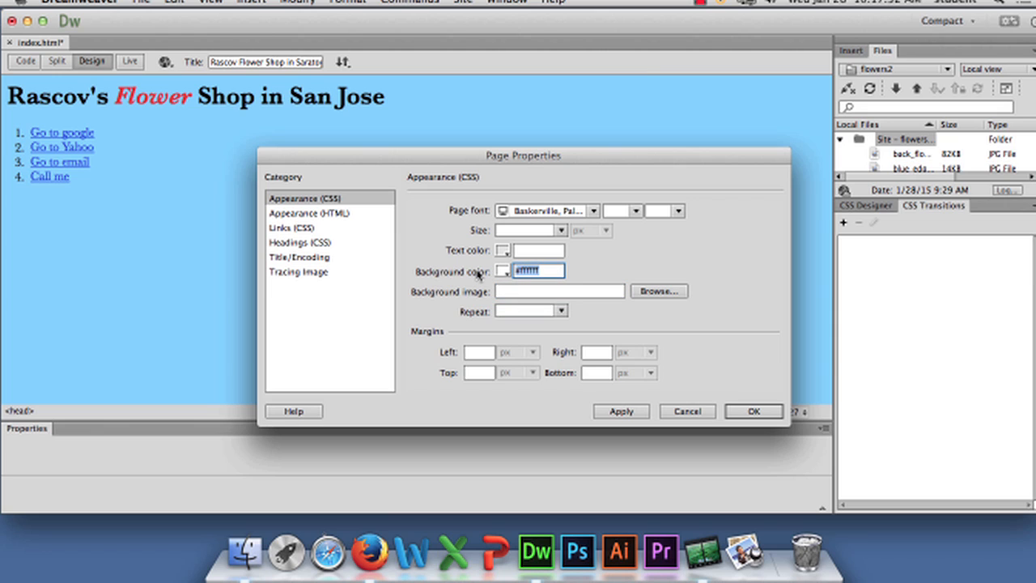
key(BackSpace)
click(655, 291)
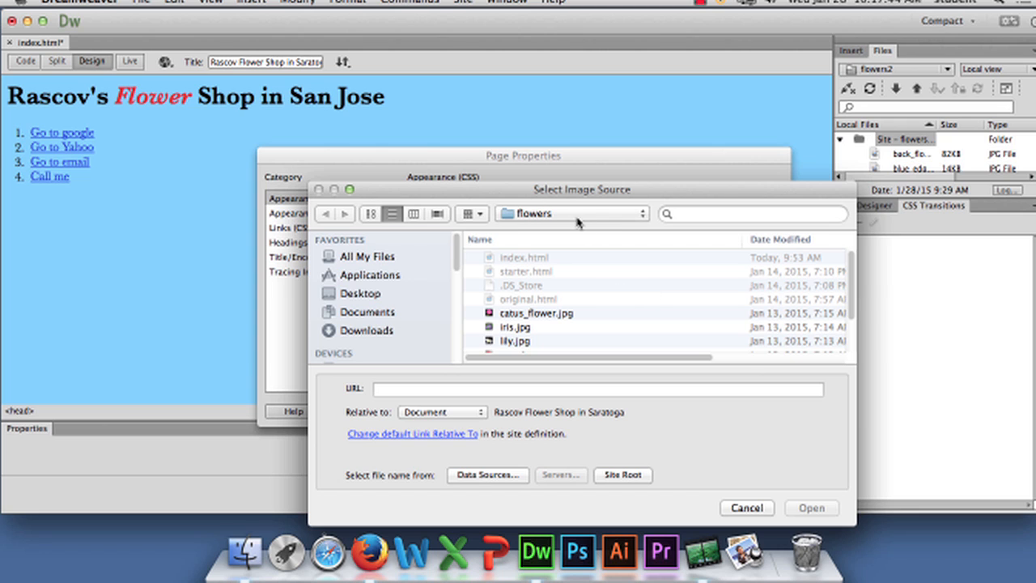
scroll(624, 295, down, 4)
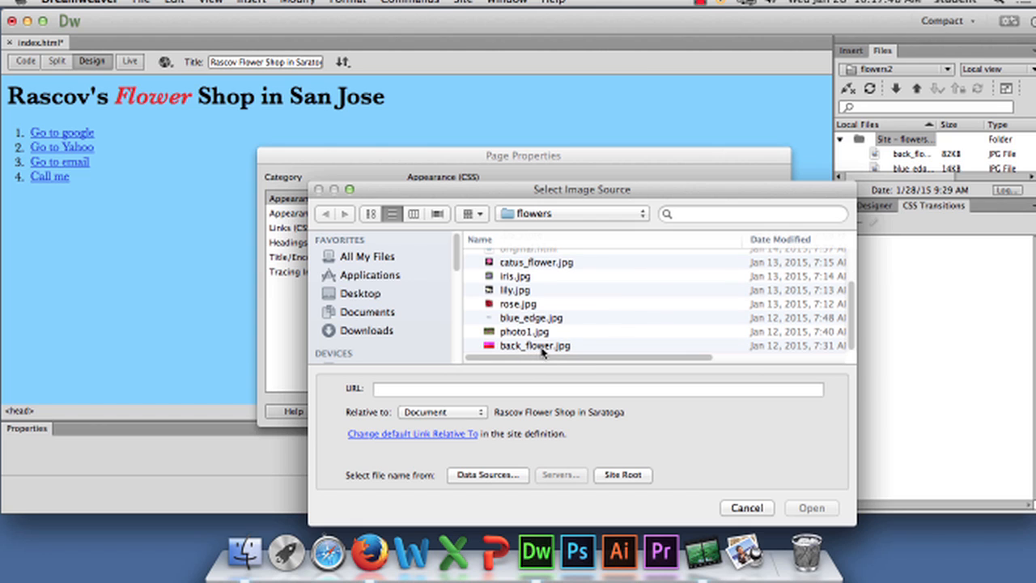
click(538, 346)
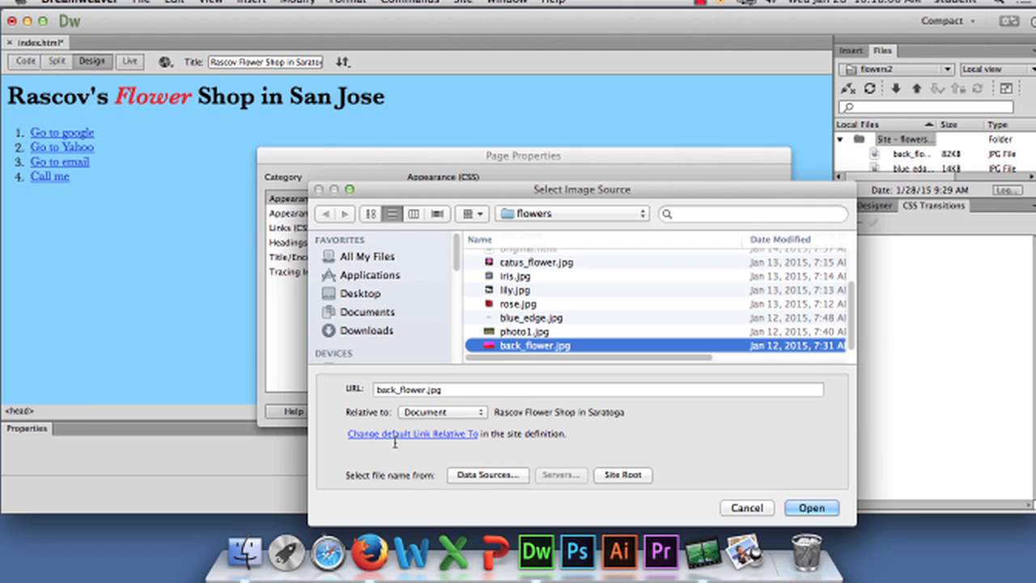
click(464, 413)
click(717, 430)
click(810, 507)
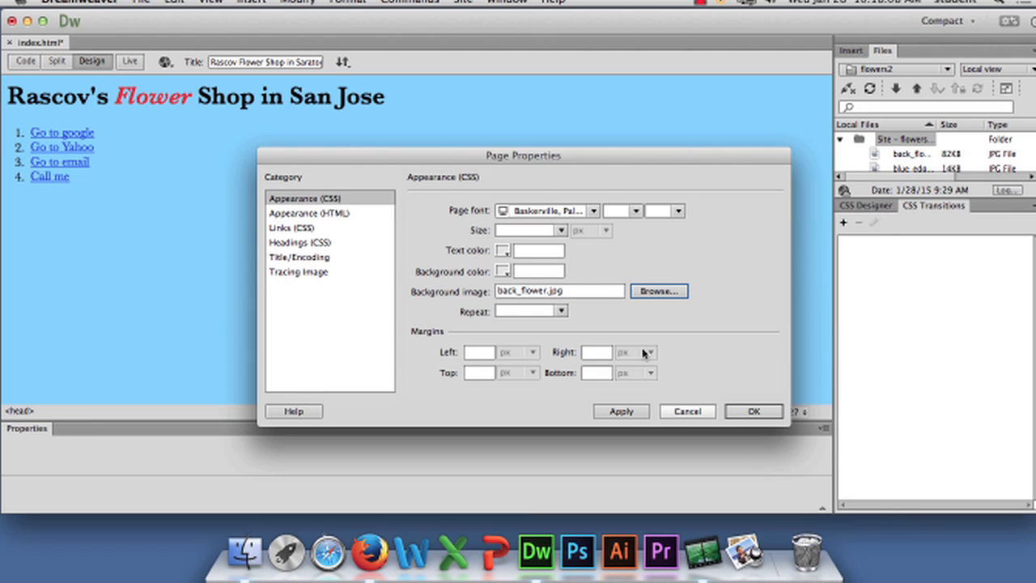
click(629, 413)
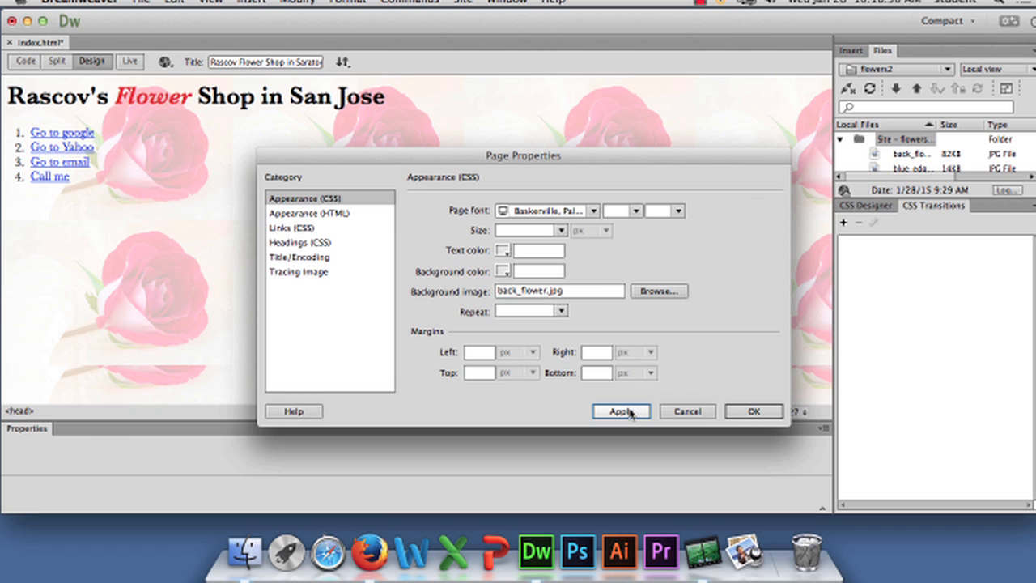
click(622, 411)
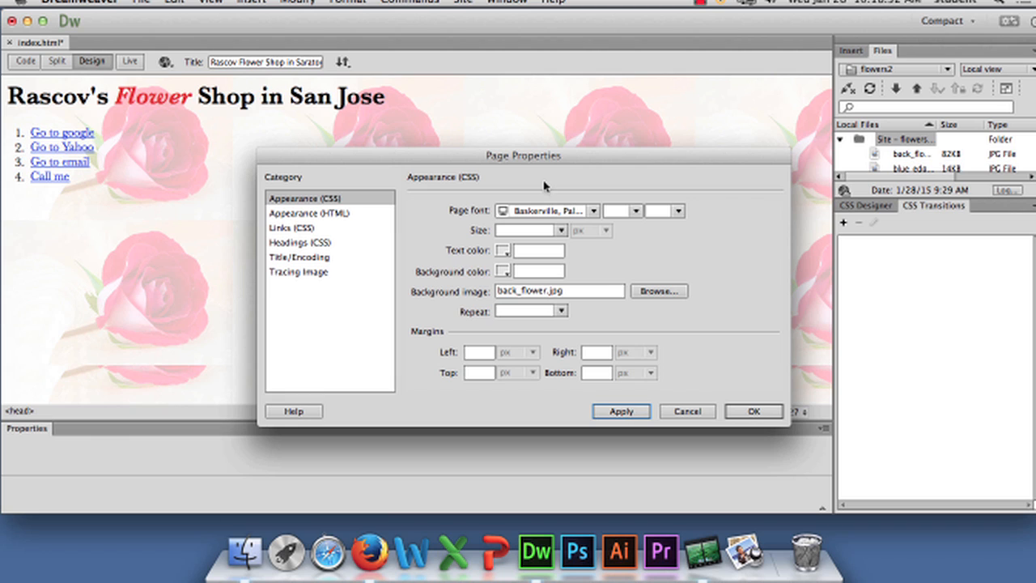
Try the repeat-x and repeat-y options for the background image, applying each
click(556, 311)
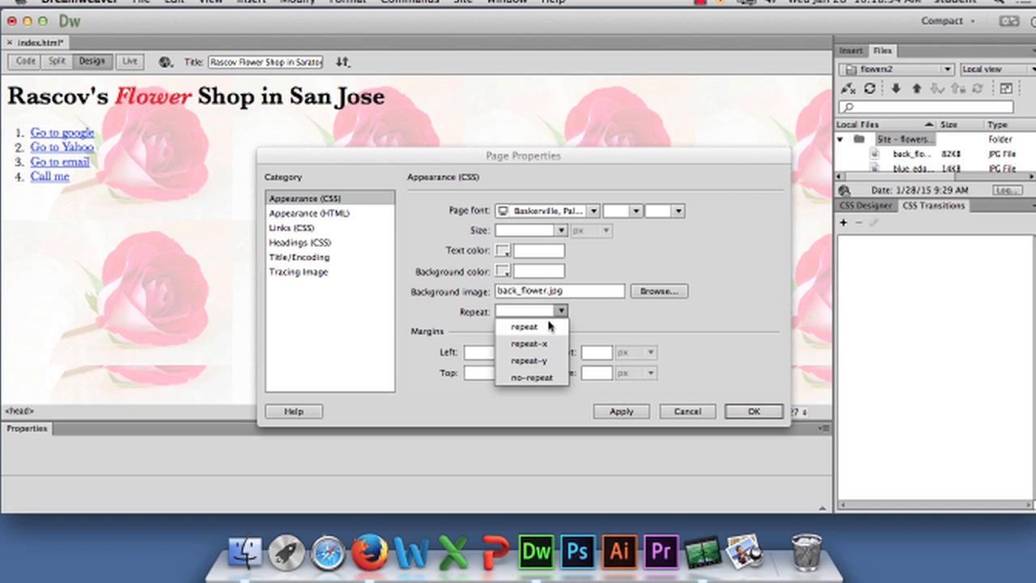
click(548, 344)
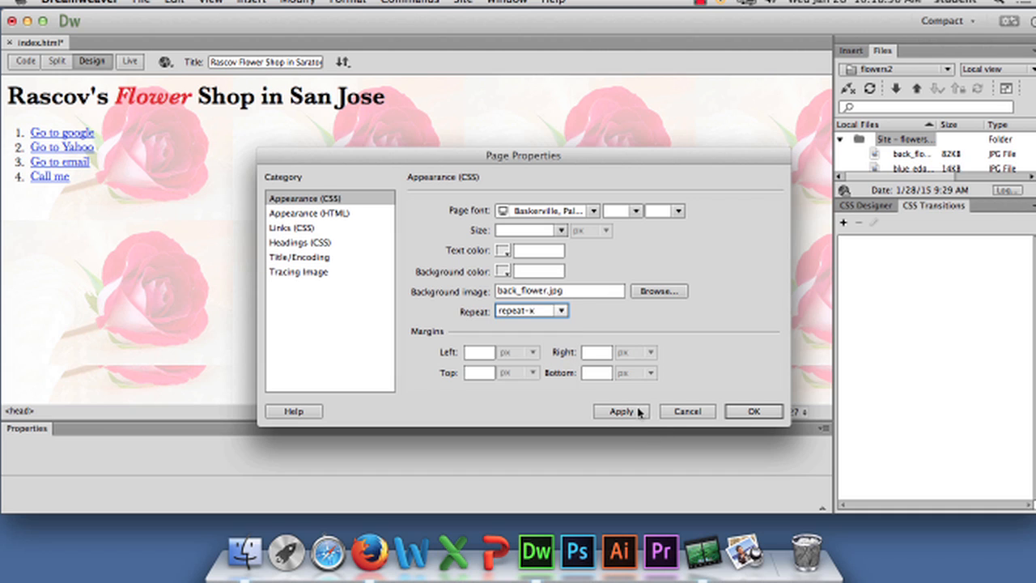
click(638, 412)
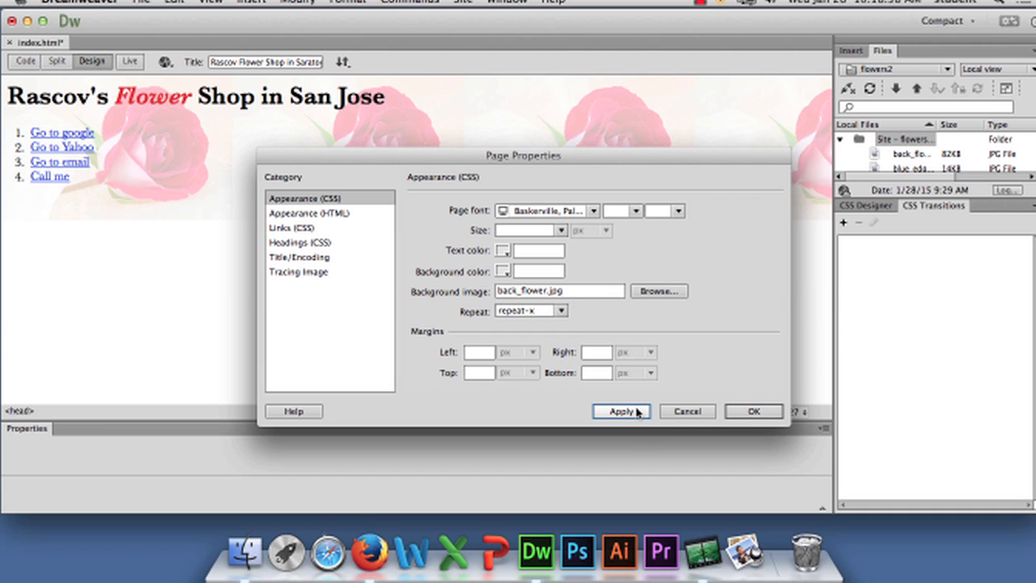
click(561, 311)
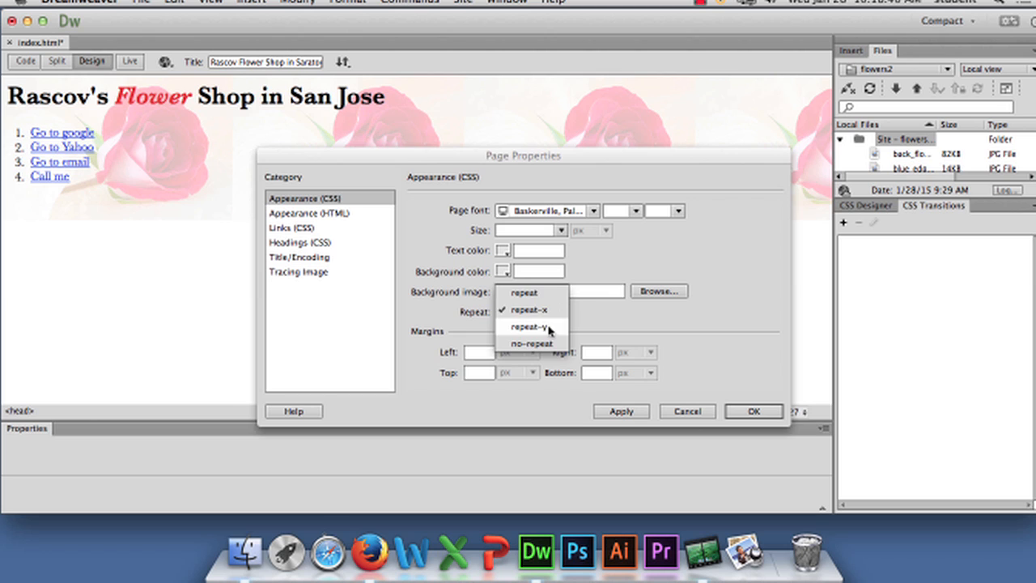
click(552, 327)
click(625, 412)
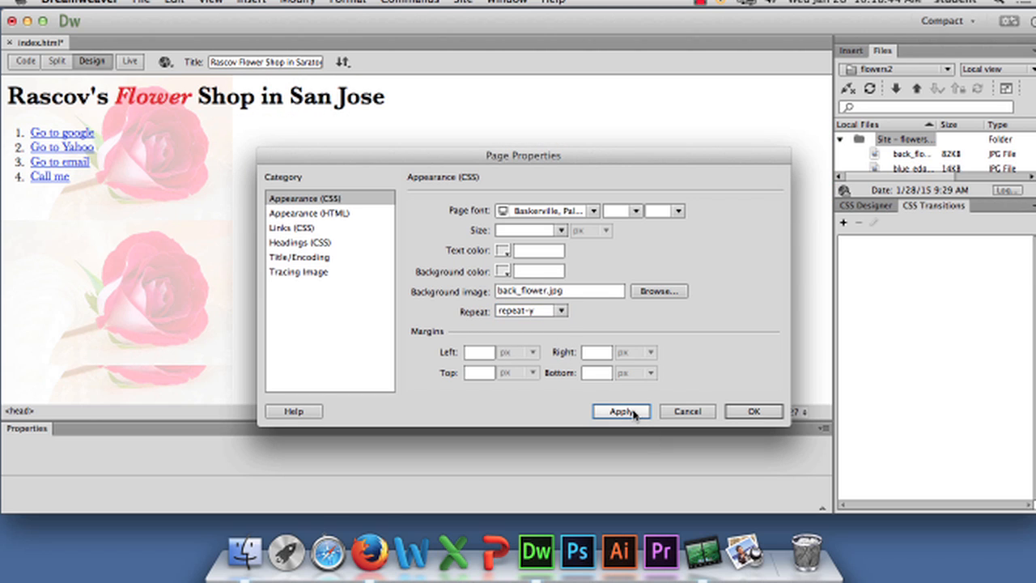
Try the no-repeat option for the background image and apply it
click(561, 311)
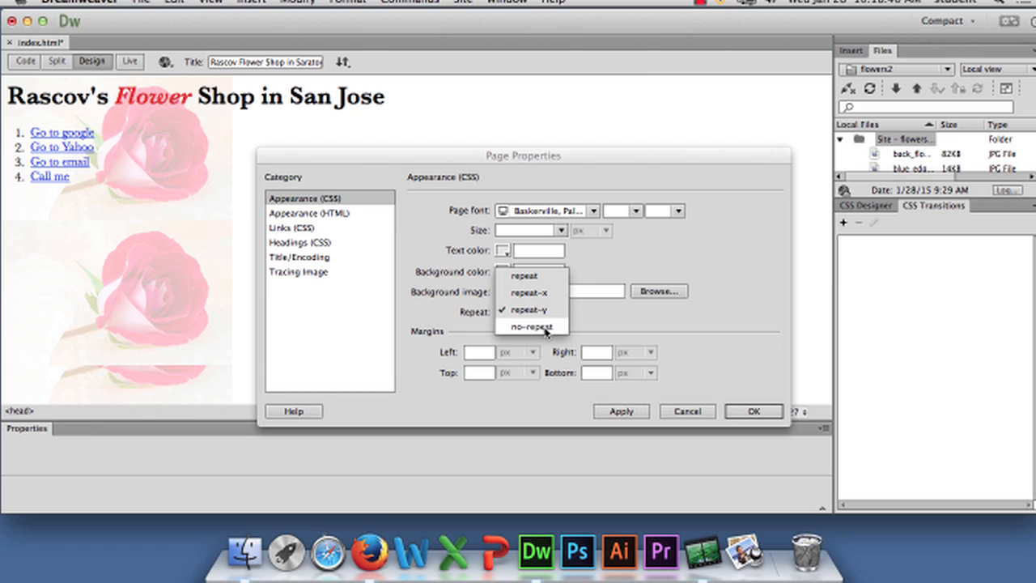
click(548, 329)
click(622, 412)
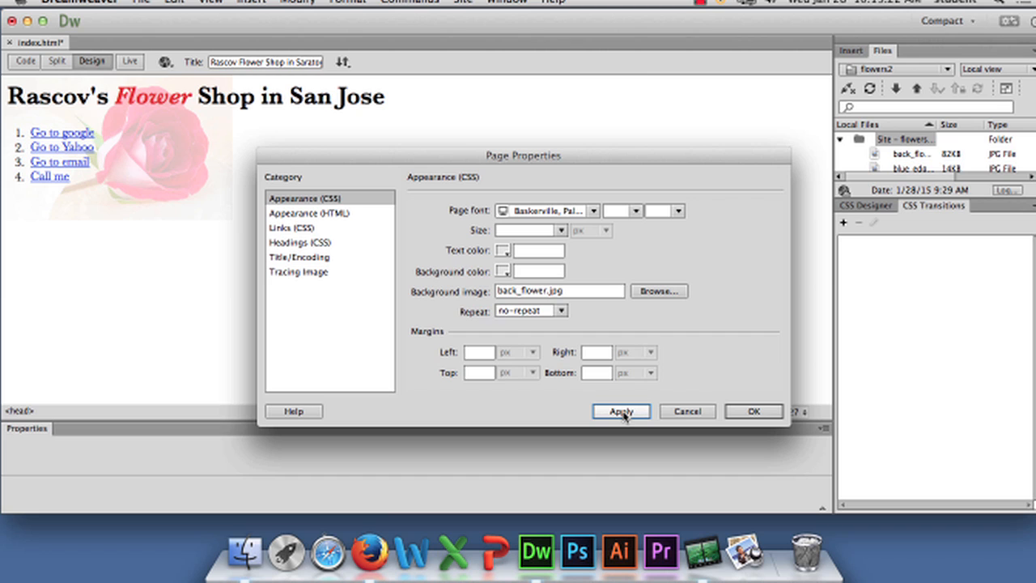
click(622, 412)
Set the background image to repeat in both directions with the repeat option and apply it
click(561, 315)
click(538, 258)
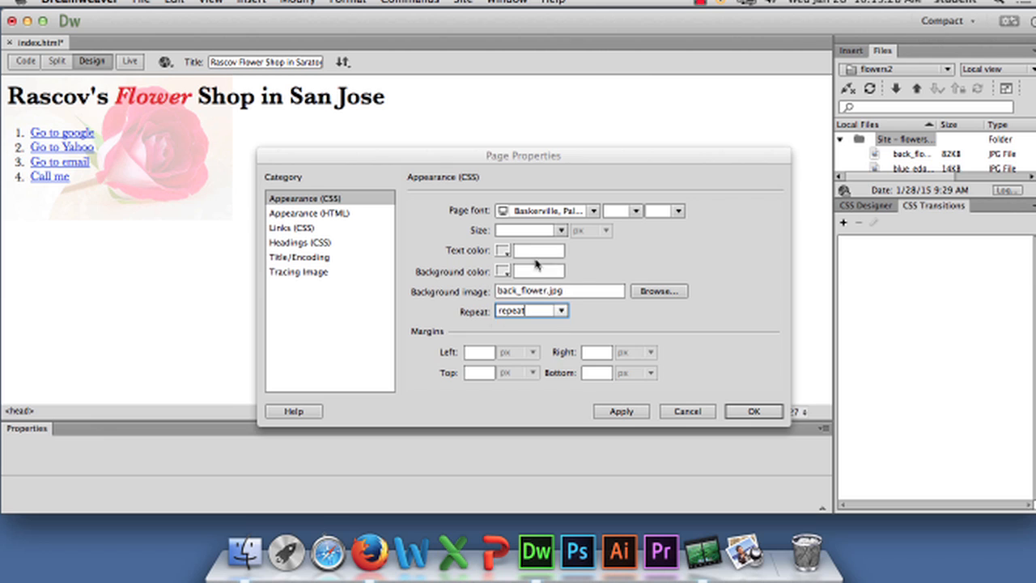
click(621, 412)
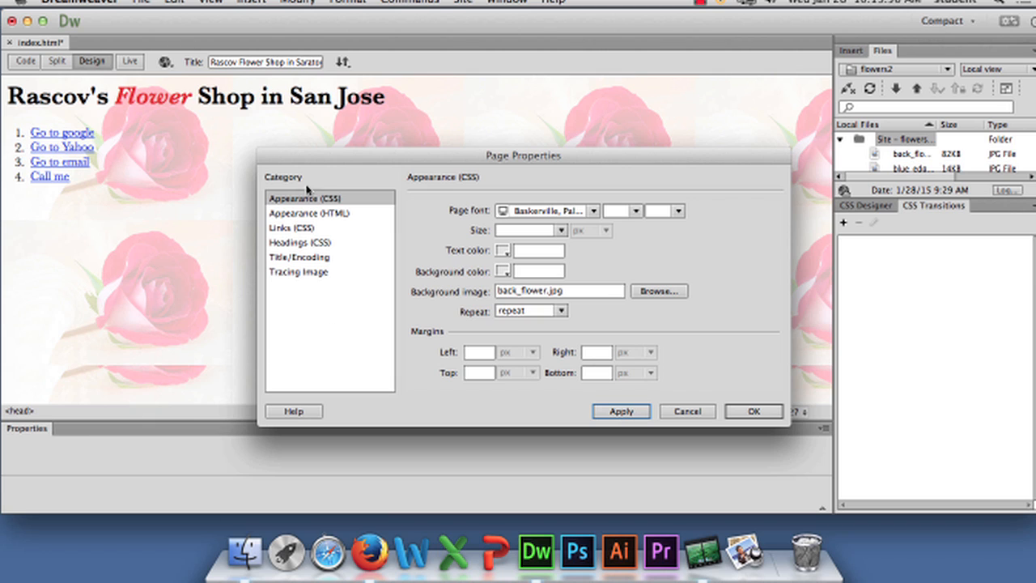
In the Links (CSS) page properties, set the link color to green #4A7F19
click(306, 230)
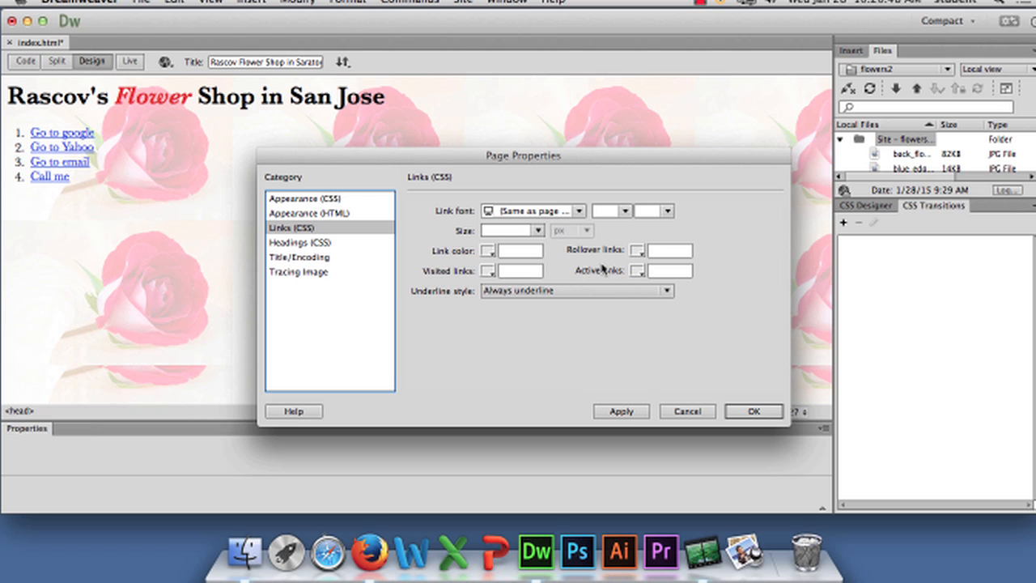
click(489, 254)
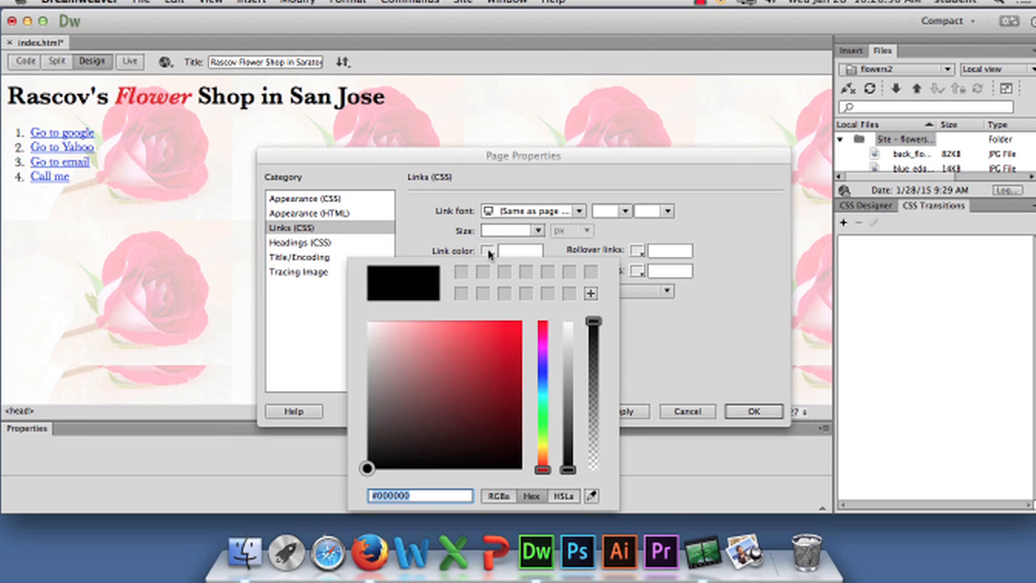
drag(543, 415, 543, 435)
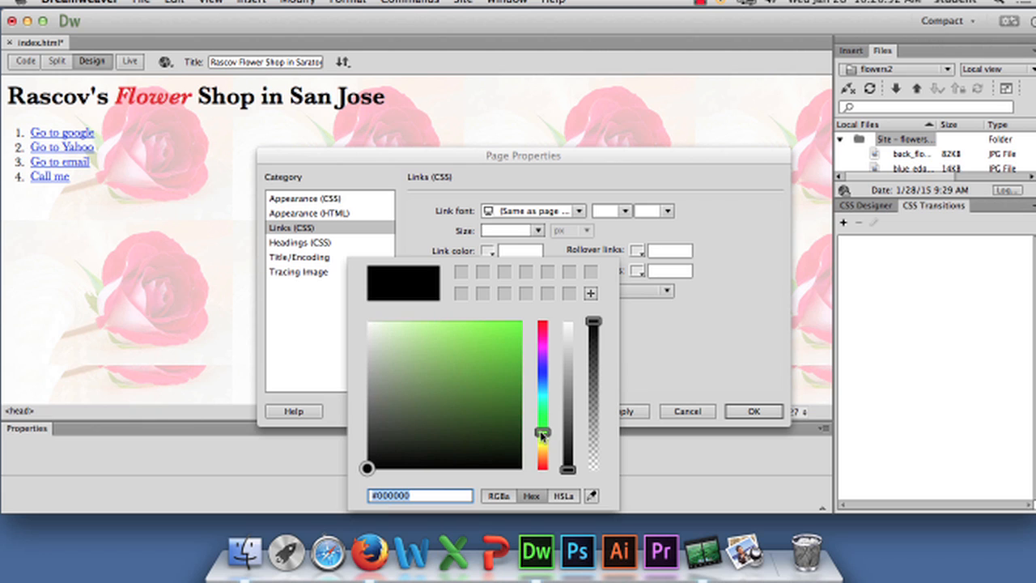
click(491, 395)
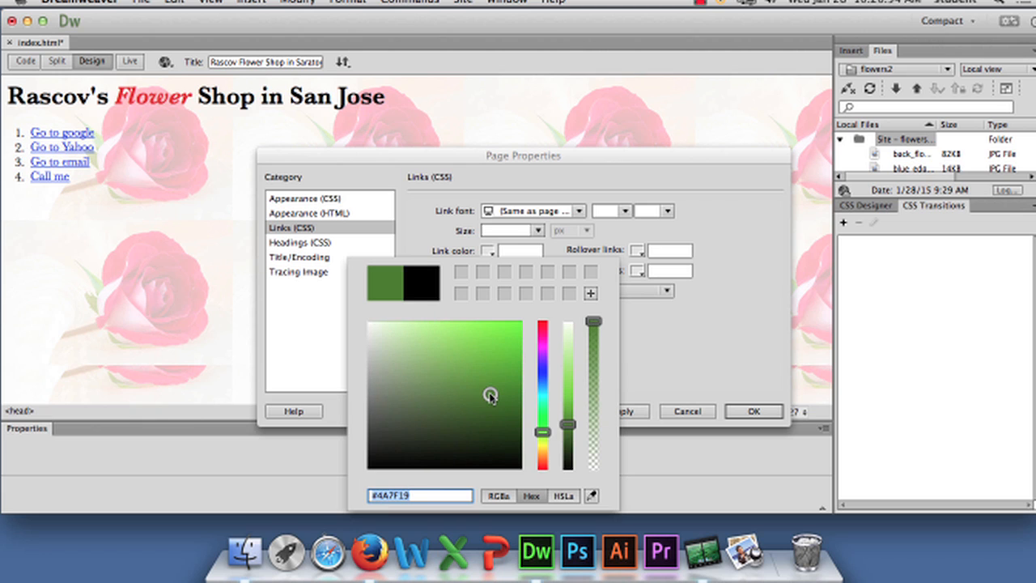
click(636, 328)
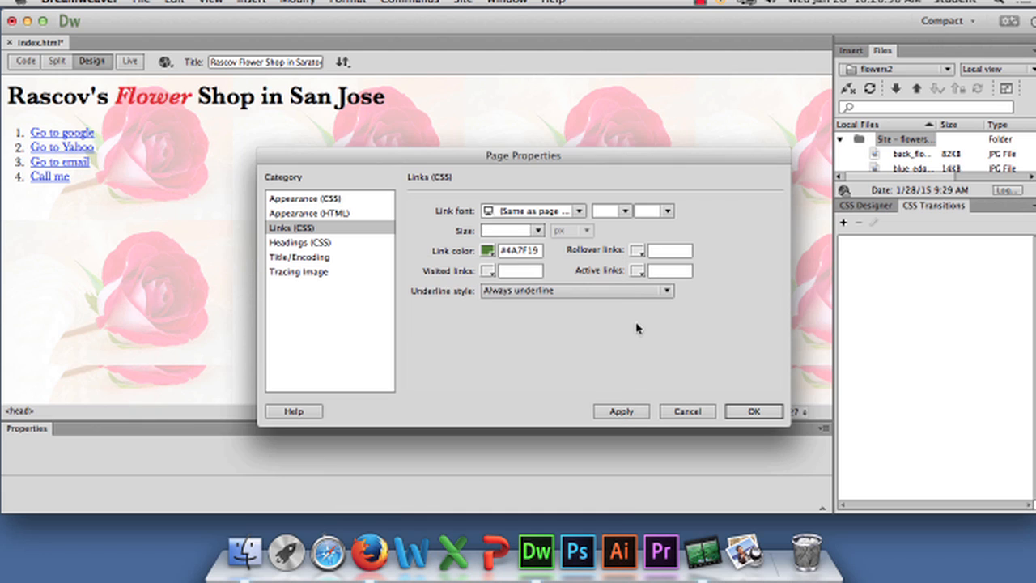
Set the rollover links color to purple #781ECF
click(638, 251)
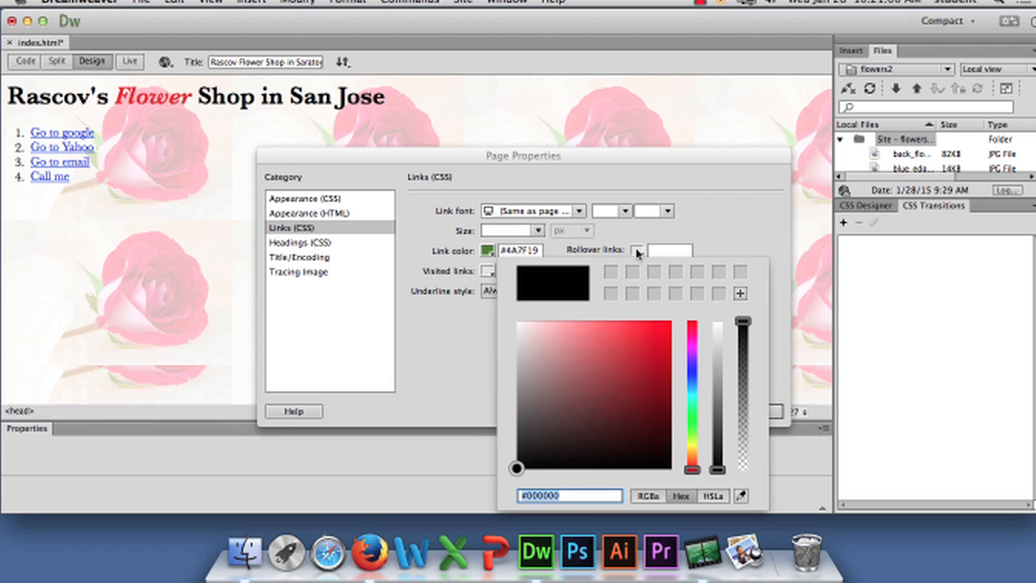
drag(694, 438, 694, 358)
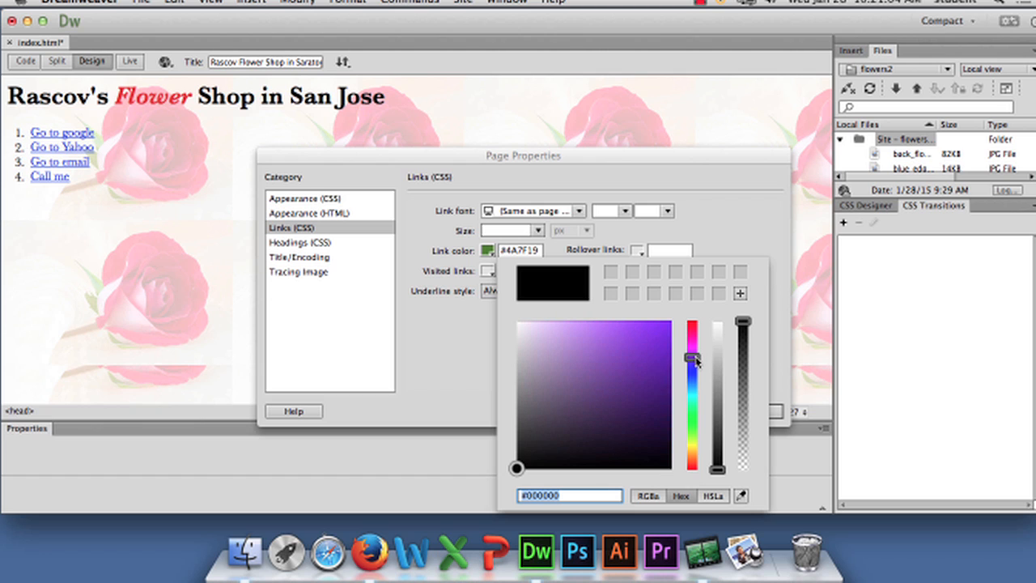
click(649, 350)
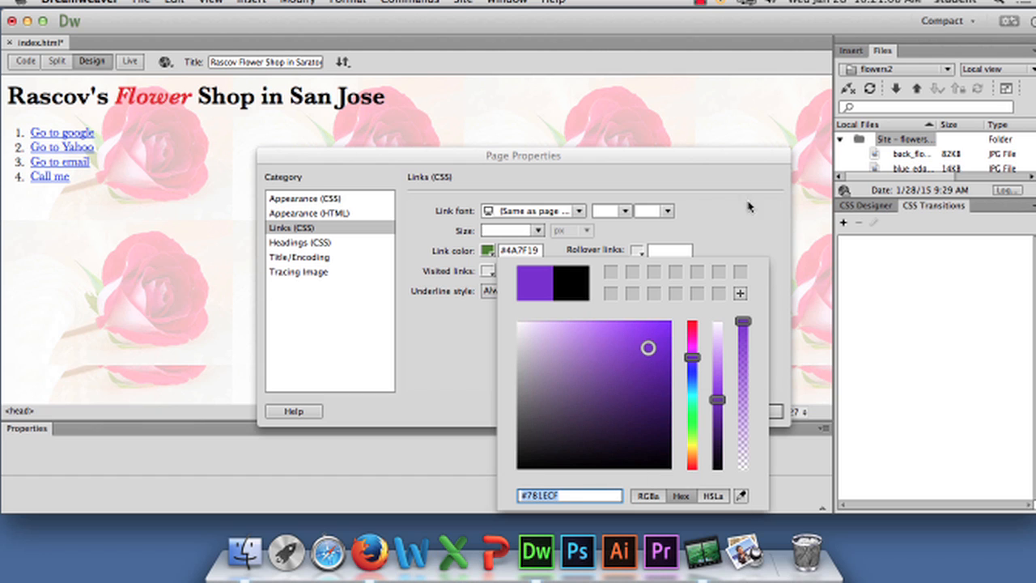
click(689, 229)
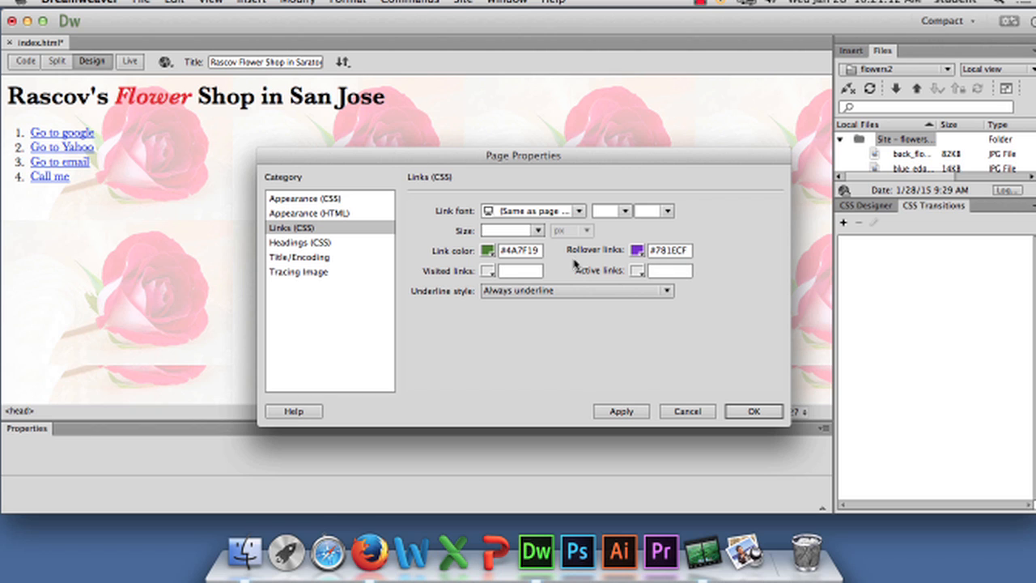
Set the visited links color to gold #CBA411
click(488, 271)
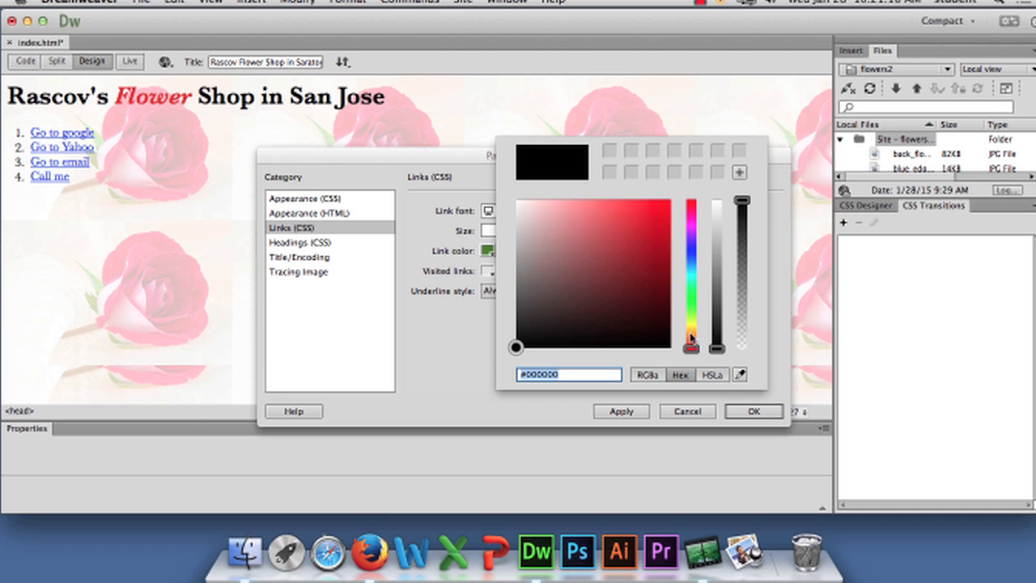
drag(690, 338, 691, 329)
drag(620, 256, 658, 232)
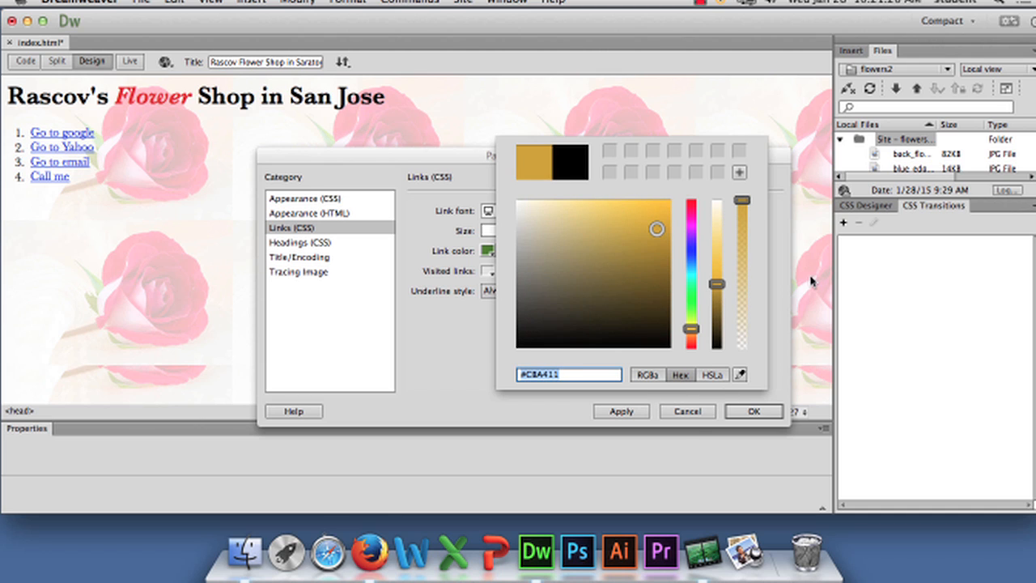
click(778, 288)
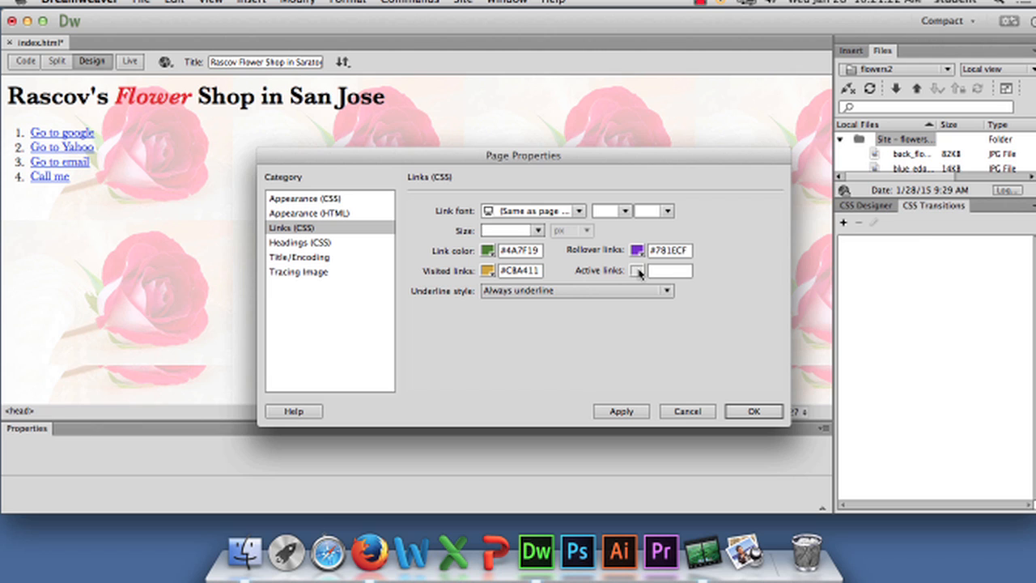
Set the active links color to red #E42427
click(639, 273)
drag(781, 230, 795, 215)
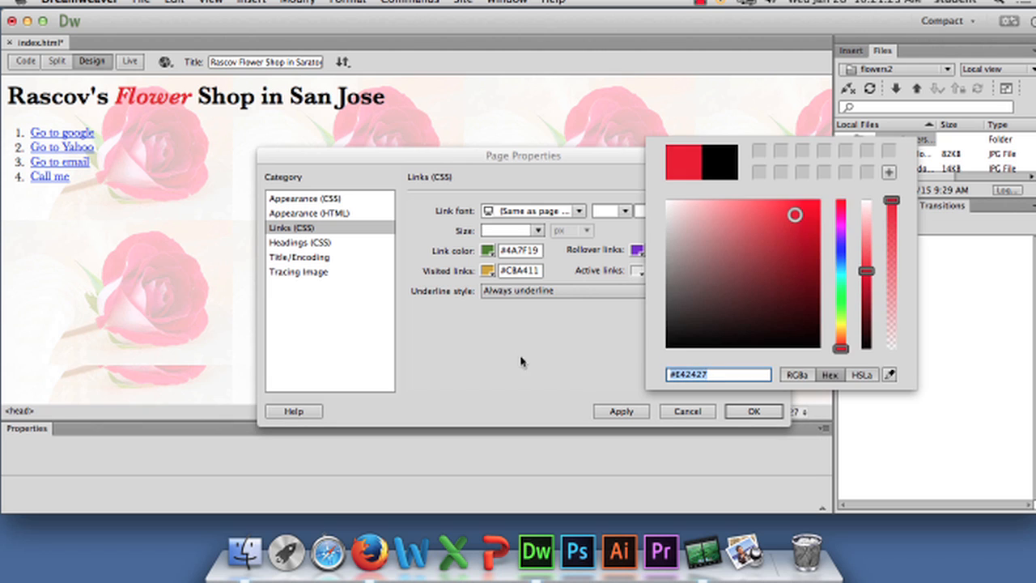
click(562, 305)
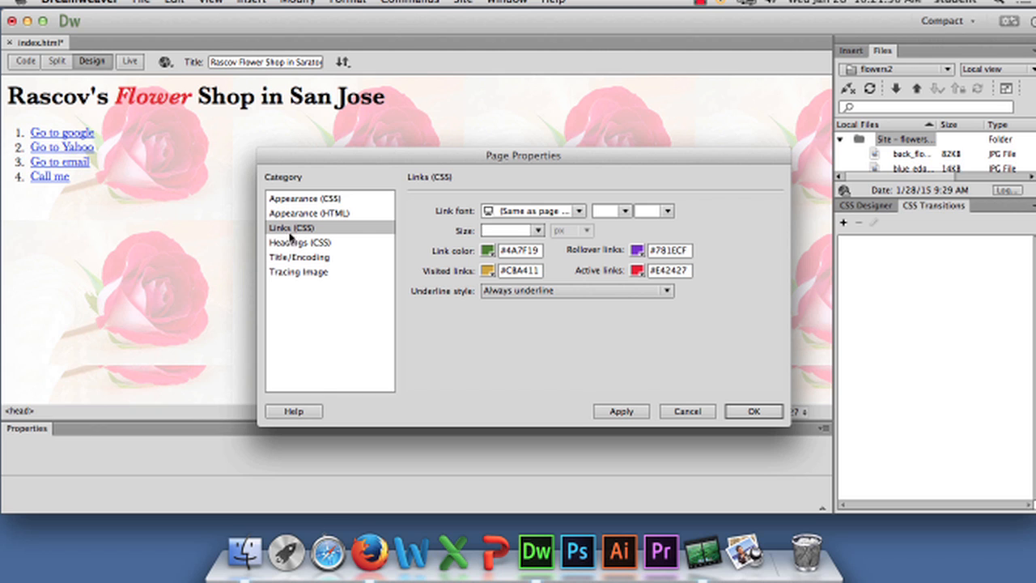
Set the underline style to show underline only on rollover, then apply and accept the page properties
click(505, 292)
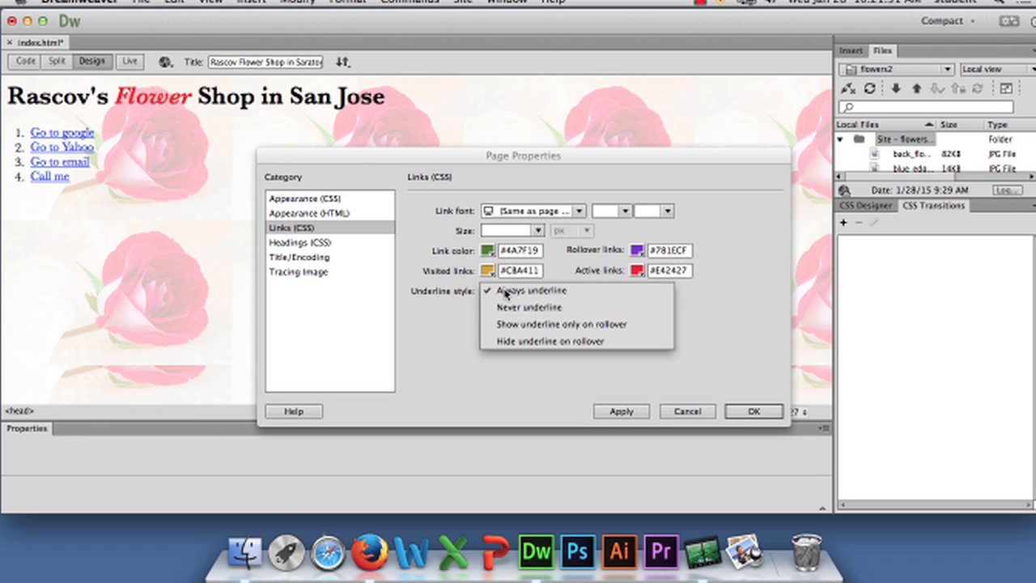
click(542, 325)
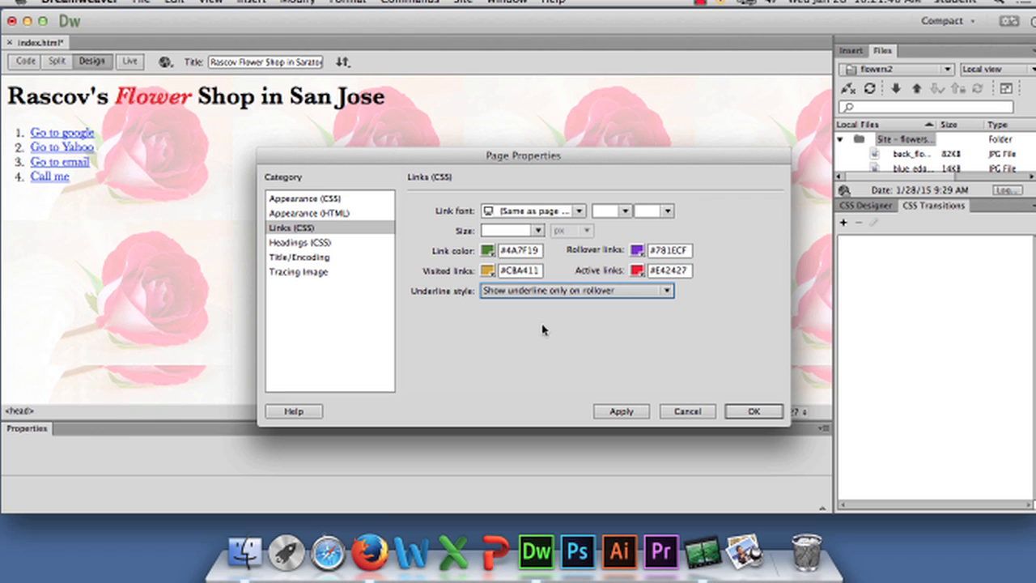
click(621, 412)
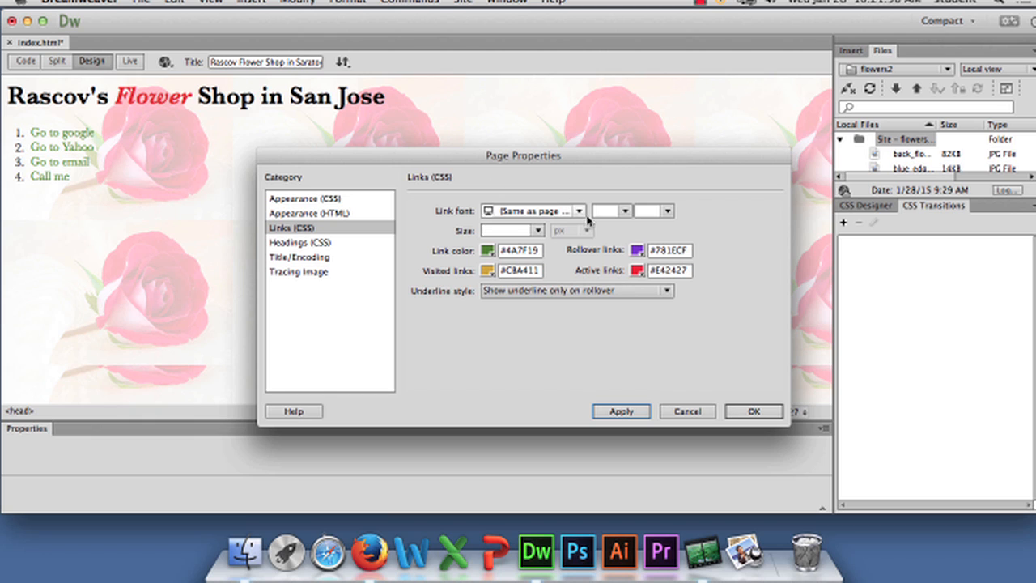
click(755, 413)
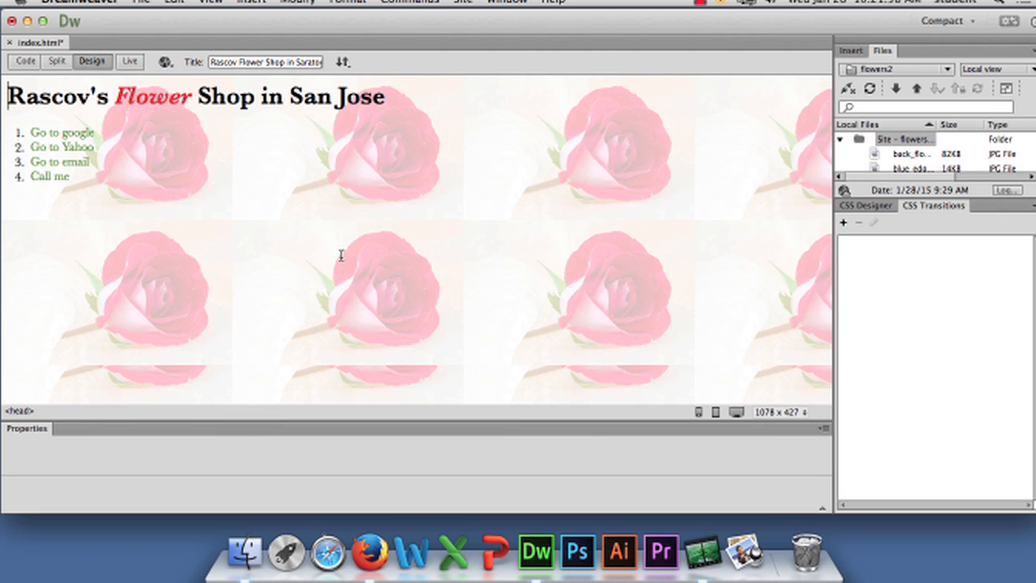
Preview the page in Firefox, saving the changes to index.html
click(164, 64)
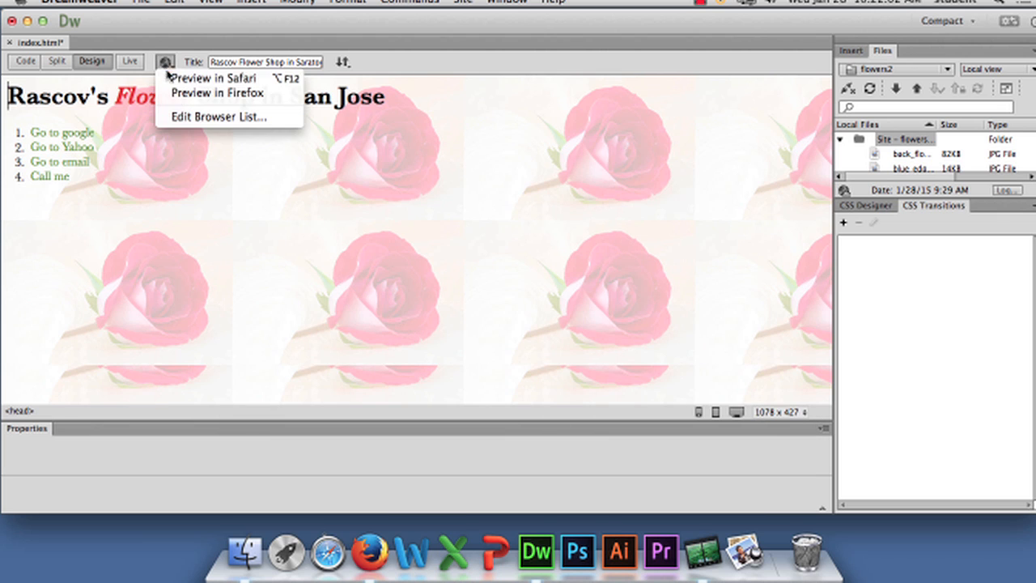
click(178, 93)
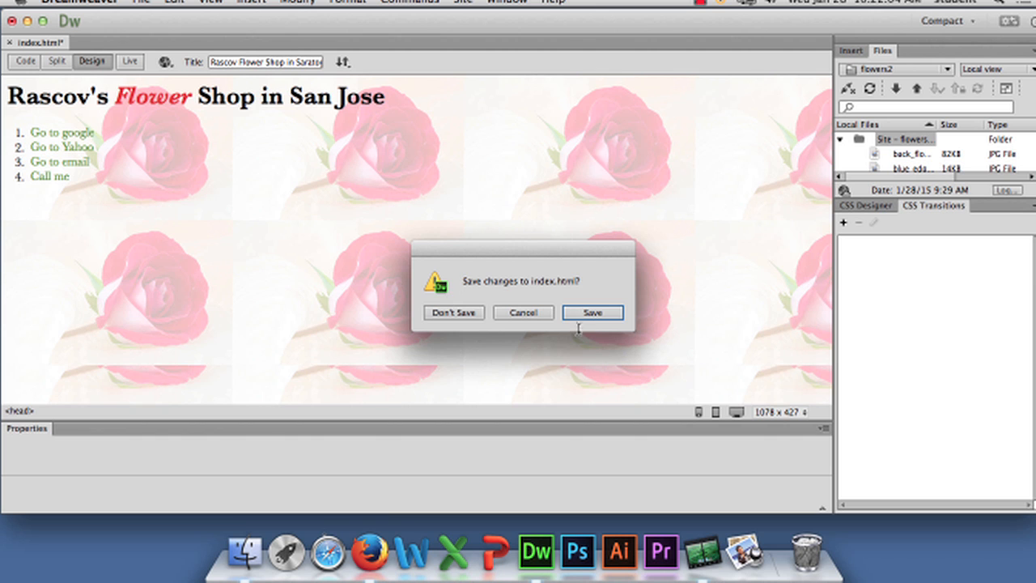
click(593, 314)
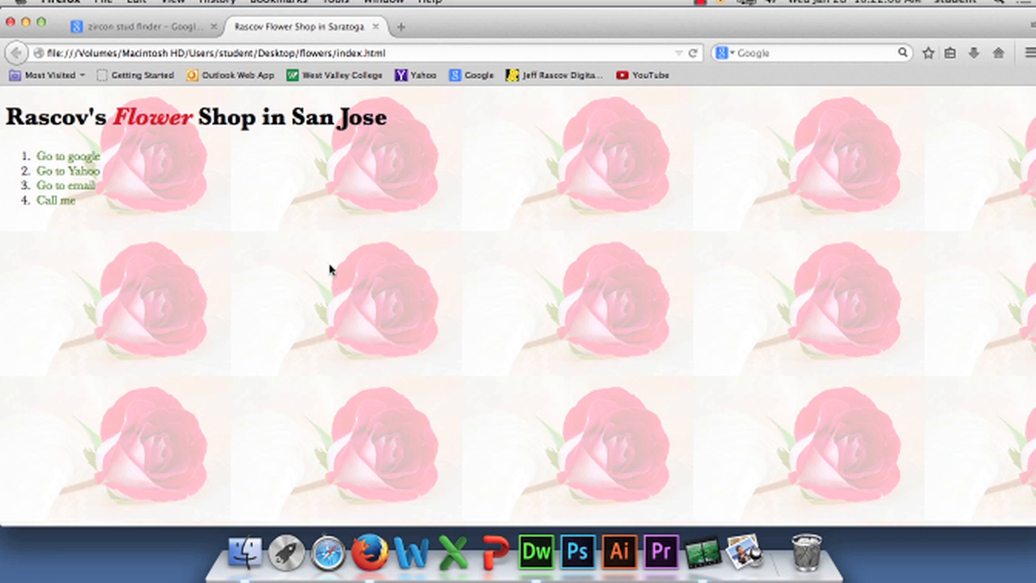
Test the Google, Yahoo and Call me links on the previewed page, then close the browser window
click(86, 159)
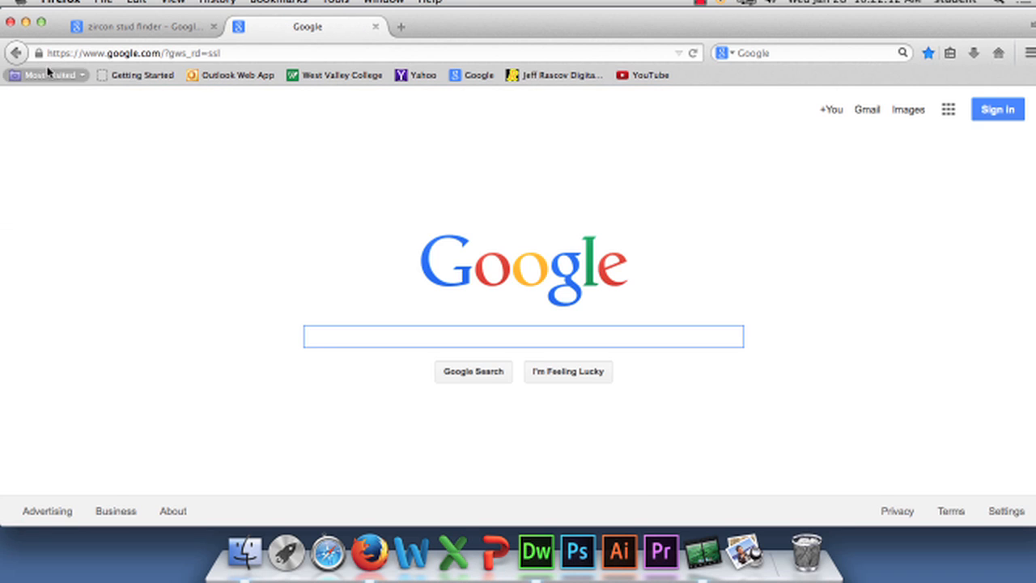
click(16, 53)
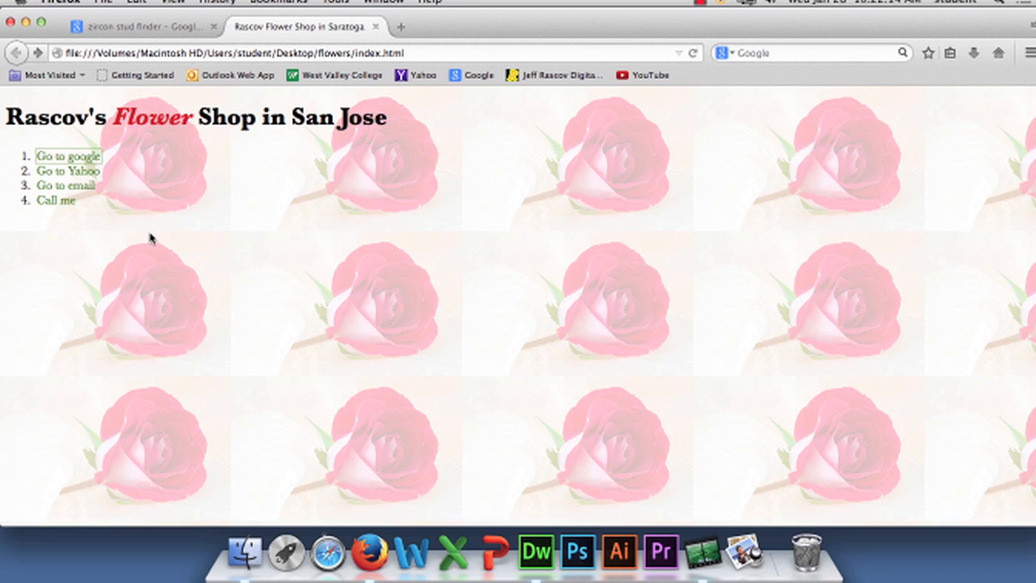
click(87, 171)
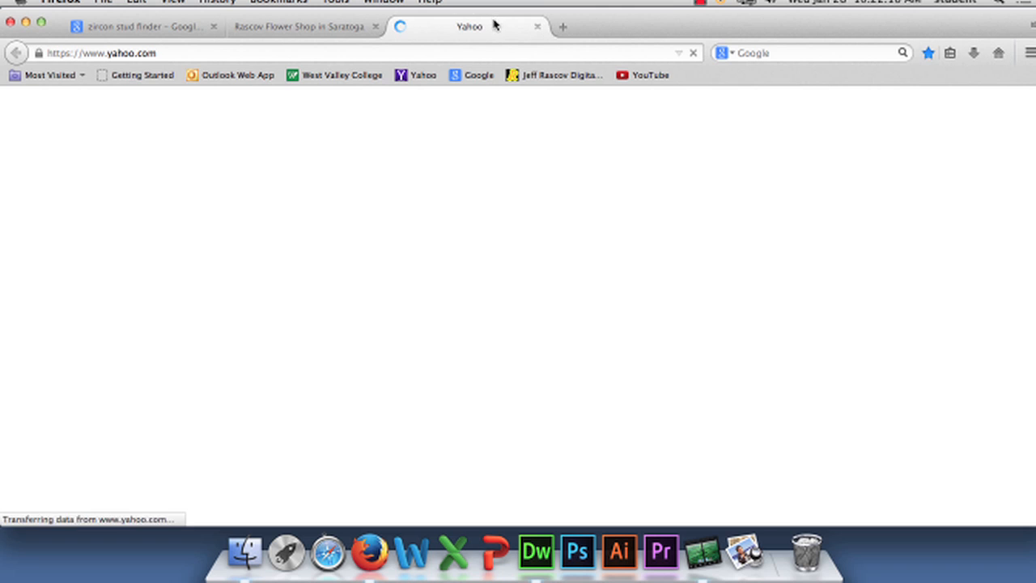
click(535, 28)
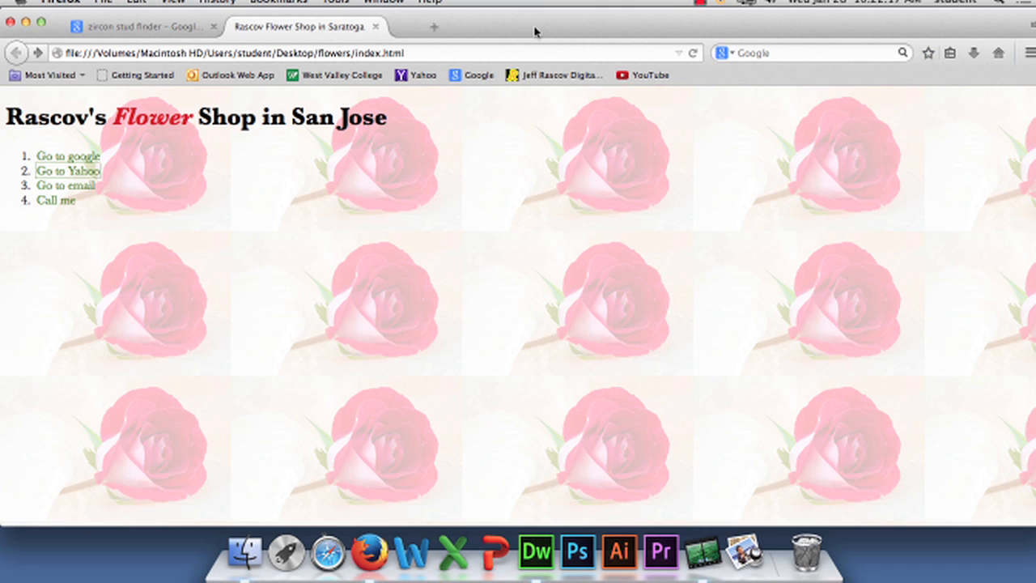
click(66, 202)
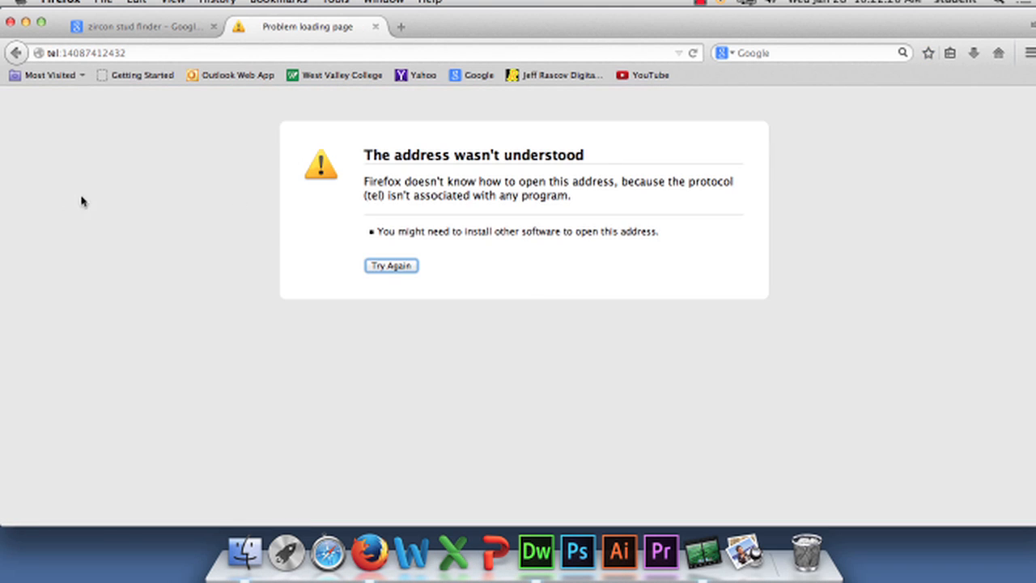
click(375, 27)
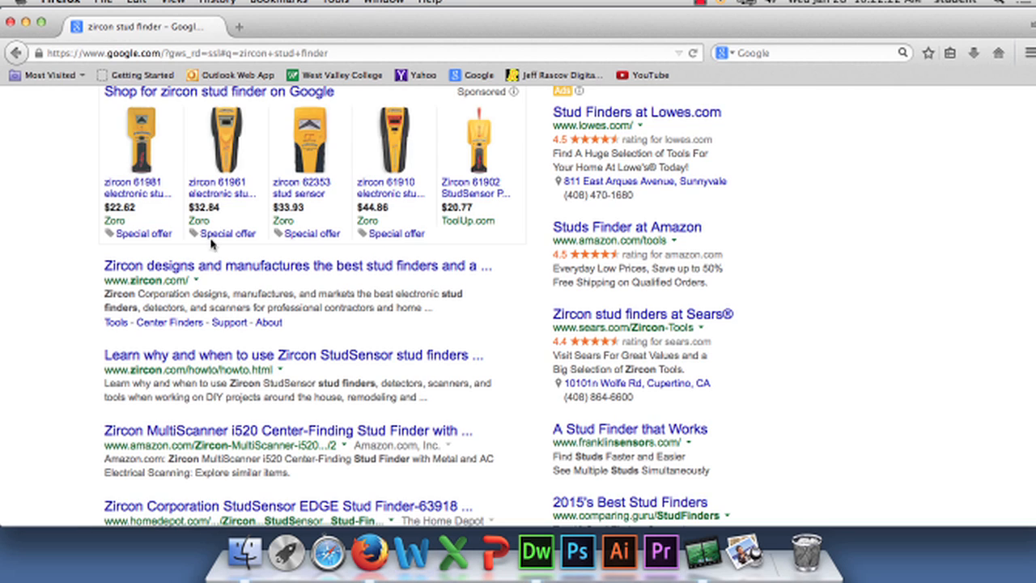
click(10, 22)
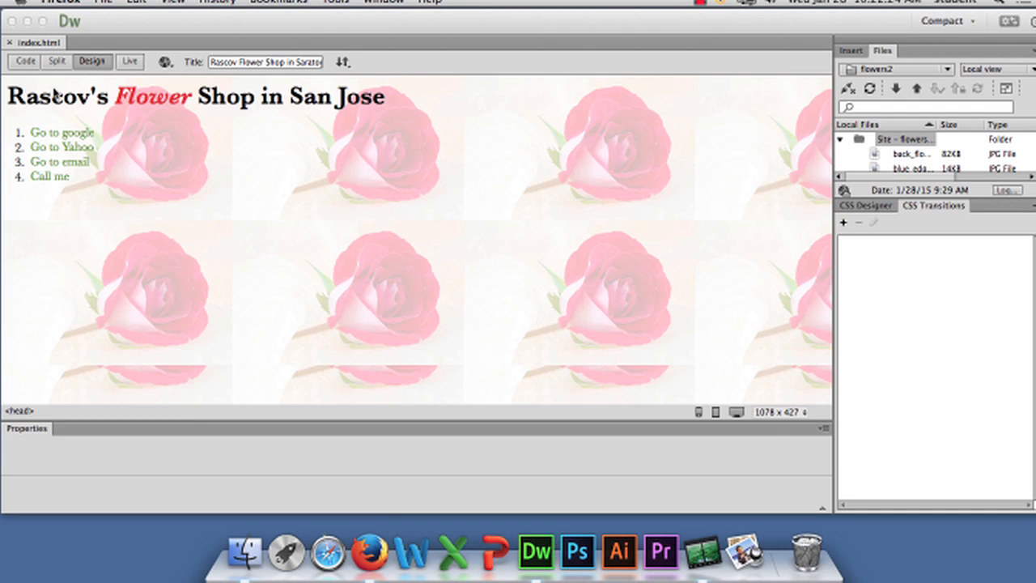
click(172, 202)
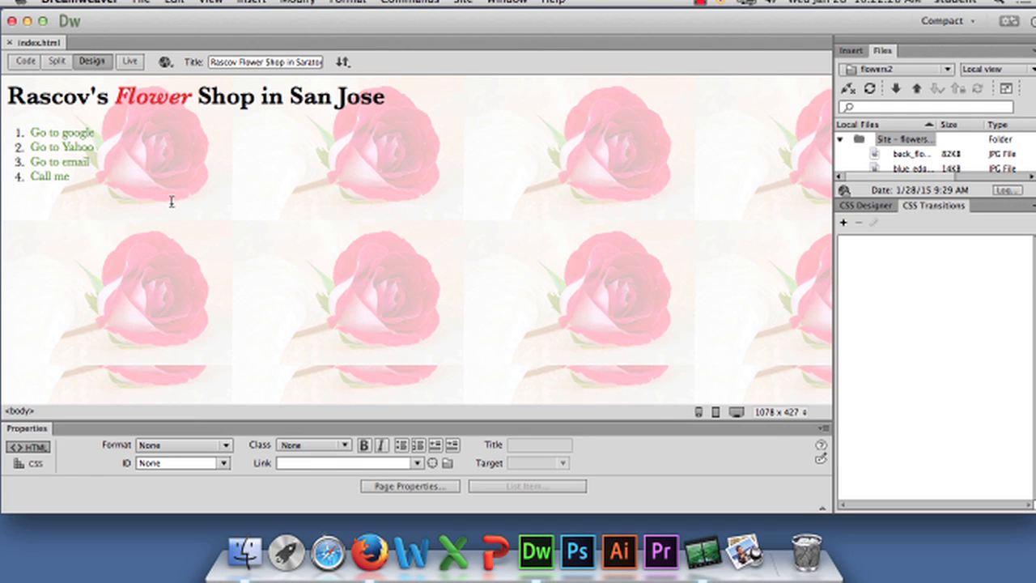
click(703, 552)
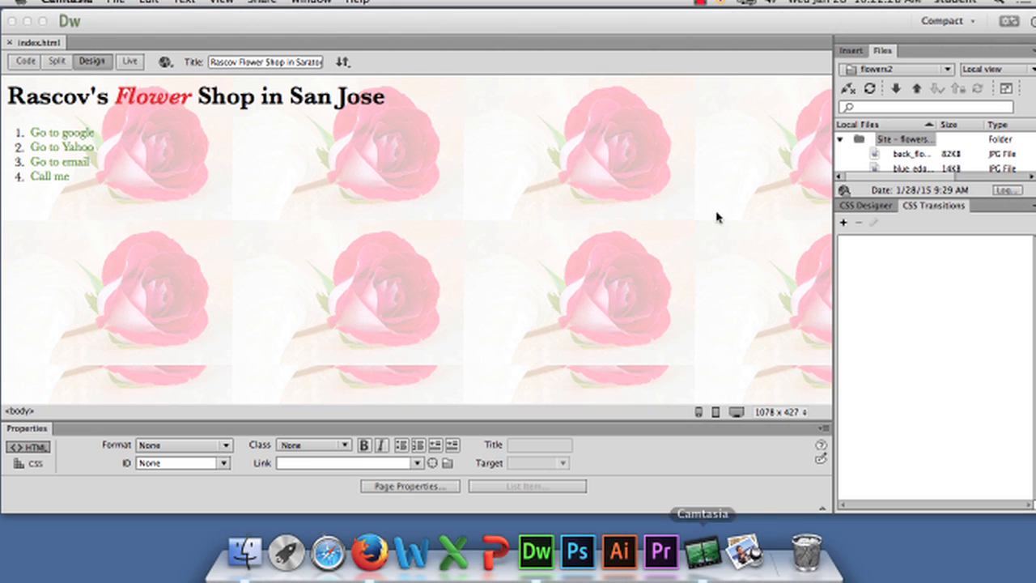
click(701, 3)
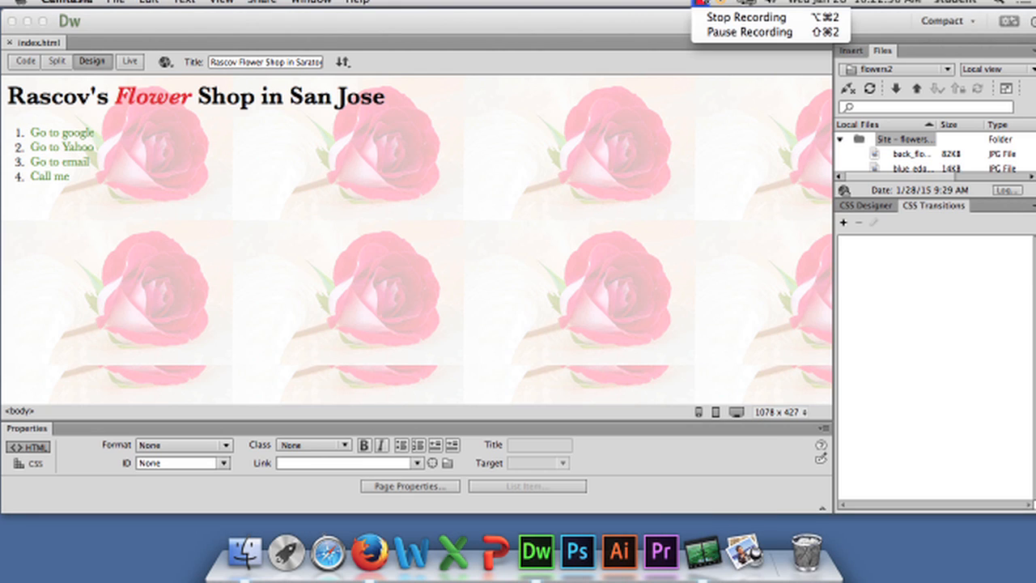